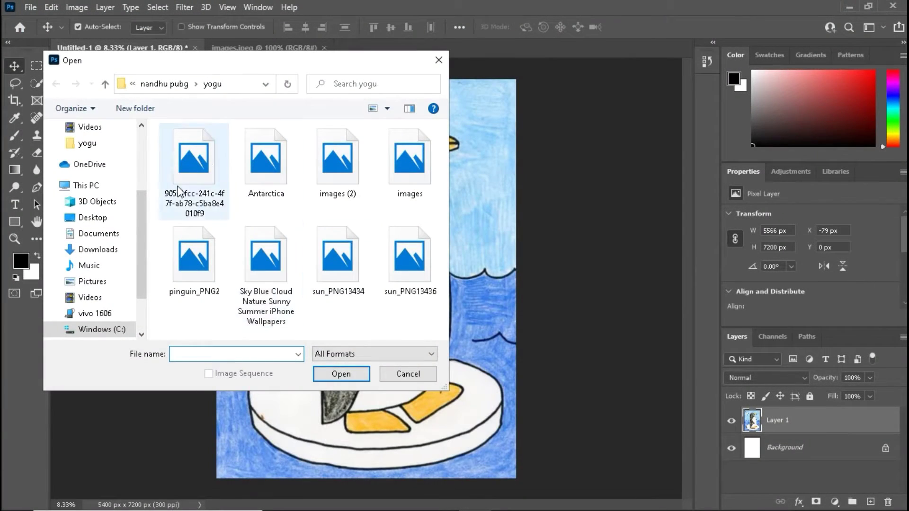
Open the Sky Blue Cloud image and drag all of it into Untitled-1.
left_click(266, 265)
left_click(341, 374)
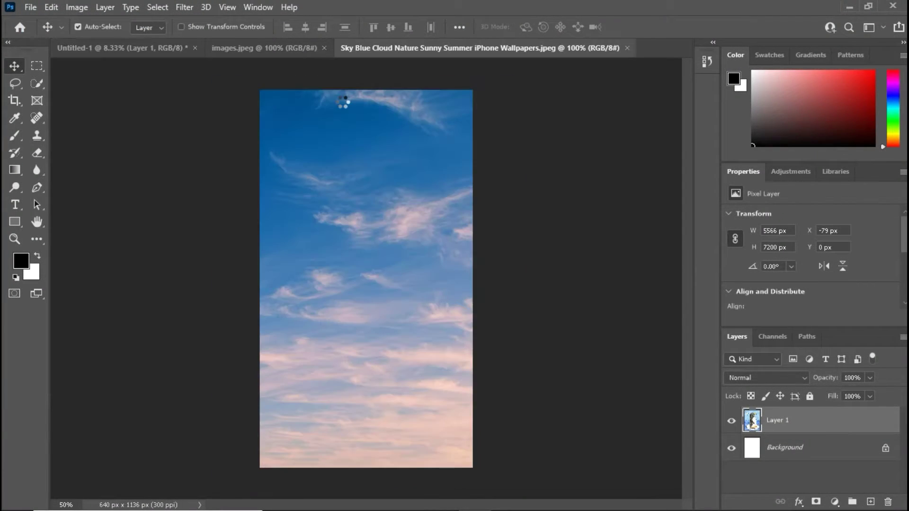
key("m")
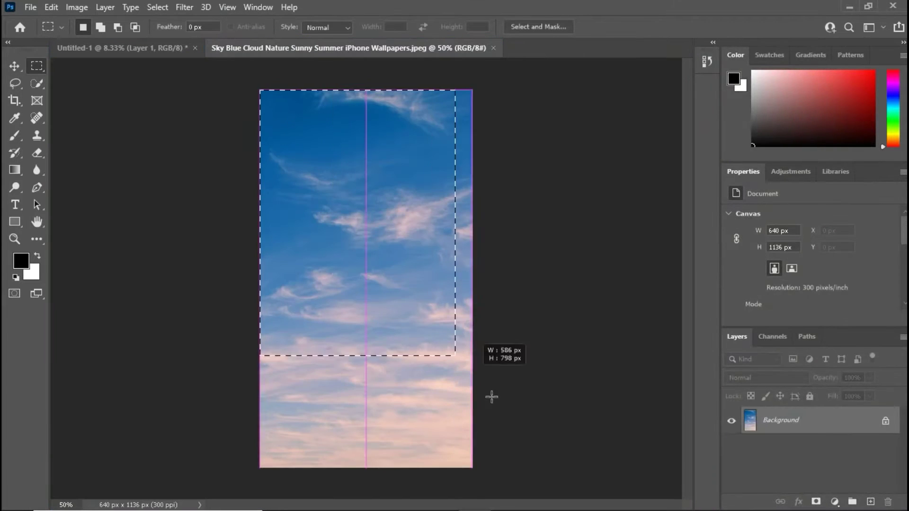
left_click_drag(265, 87, 474, 469)
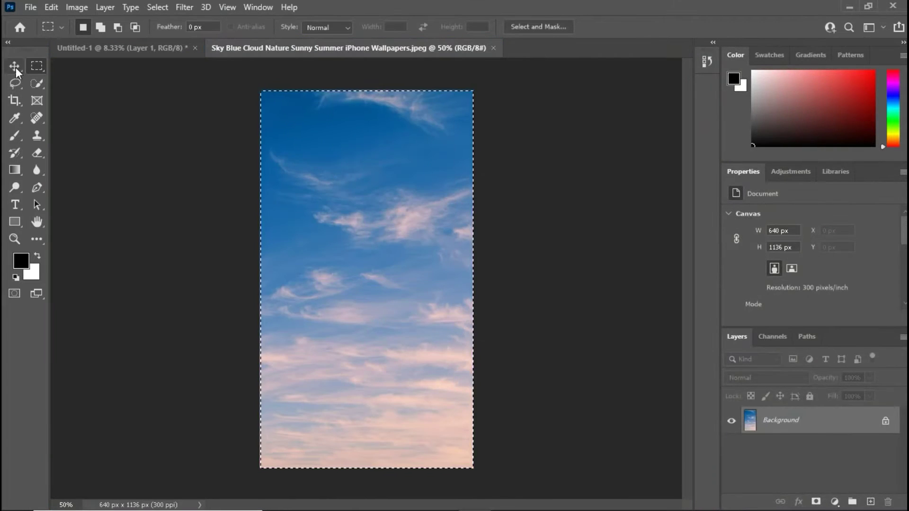
left_click(15, 67)
left_click_drag(367, 280, 173, 81)
Scale the sky layer up to cover most of the penguin canvas.
key("ctrl+t")
mouse_move(501, 469)
left_mouse_down()
mouse_move(288, 134)
mouse_move(526, 209)
left_mouse_up()
left_click_drag(451, 150, 451, 126)
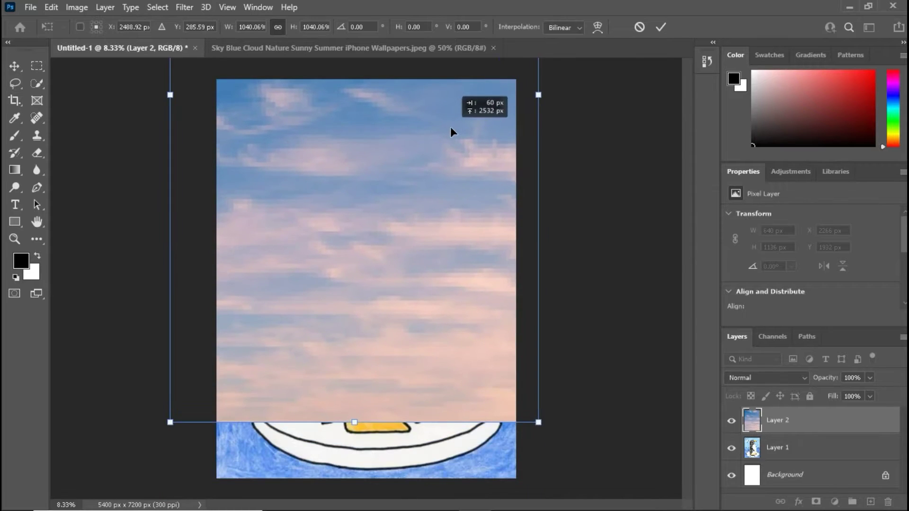
key("Return")
Open the images (2) seascape photo.
left_click(31, 7)
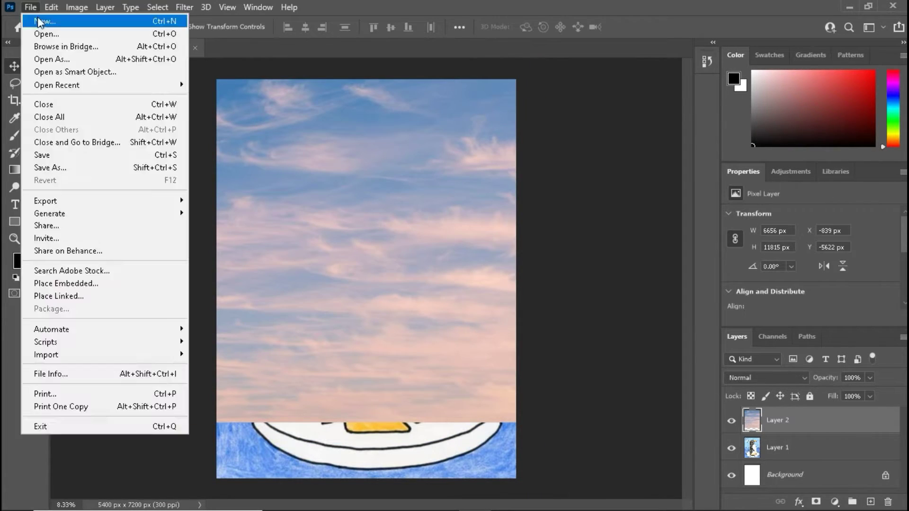
left_click(43, 29)
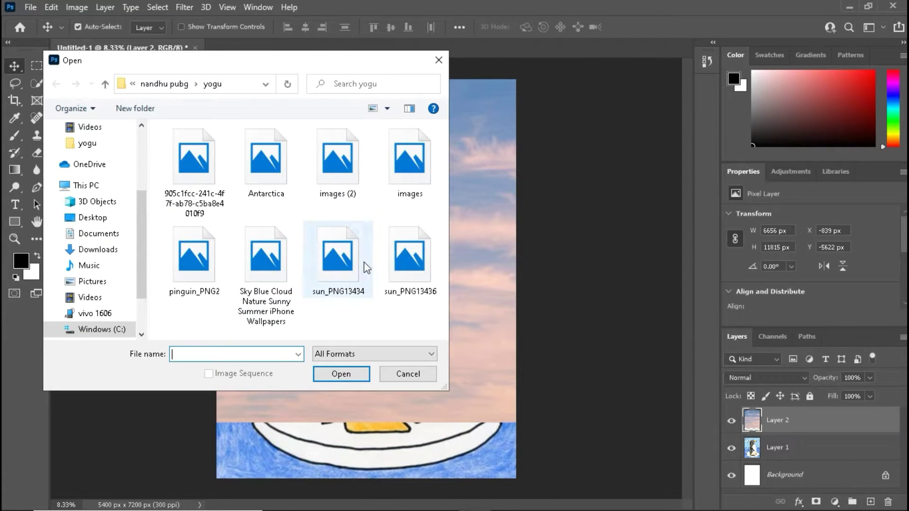
left_click(337, 161)
left_click(341, 374)
Marquee the ocean area and drag it into Untitled-1 as a resized Layer 3.
key("m")
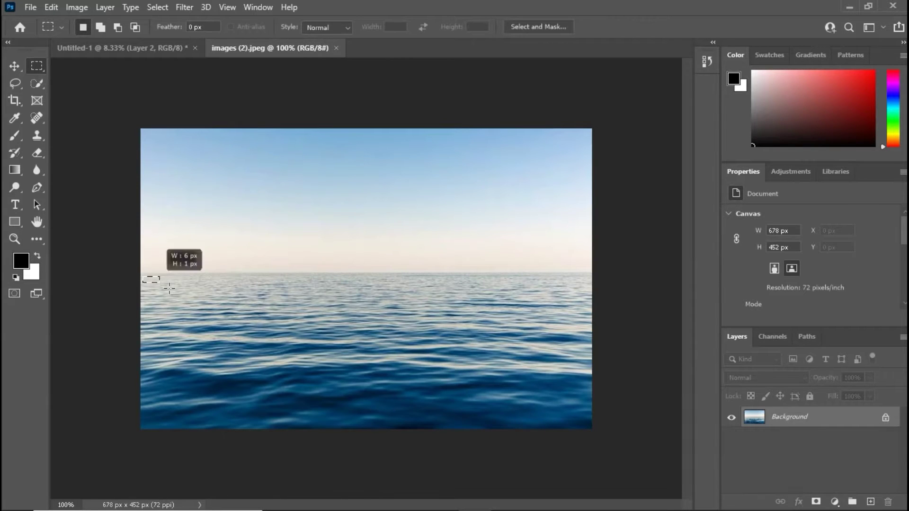
left_click_drag(169, 287, 748, 454)
key("v")
mouse_move(253, 308)
left_mouse_down()
mouse_move(379, 355)
mouse_move(440, 399)
mouse_move(491, 407)
left_mouse_up()
key("ctrl+t")
key("Return")
With the sky hidden, rotate the ocean 180° and enlarge it over the lower canvas.
left_click(732, 448)
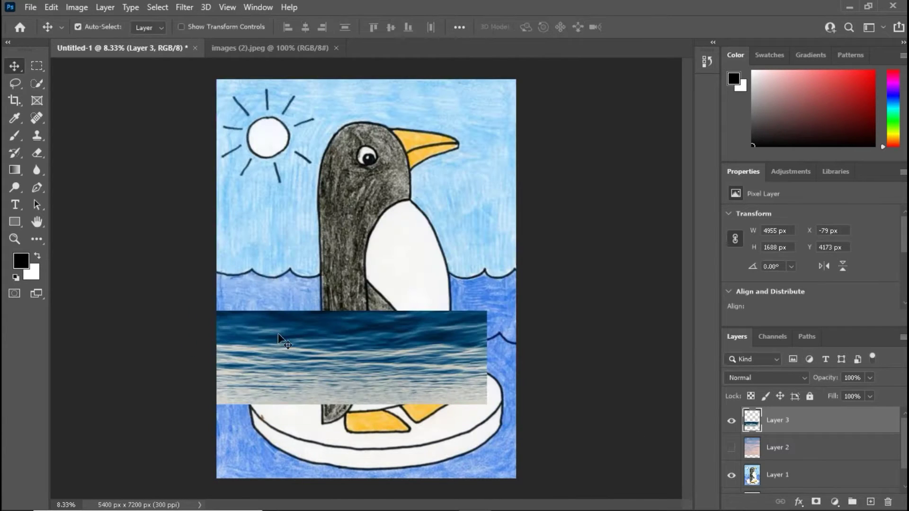
left_click_drag(285, 332, 285, 297)
key("ctrl+t")
left_click_drag(492, 364, 566, 382)
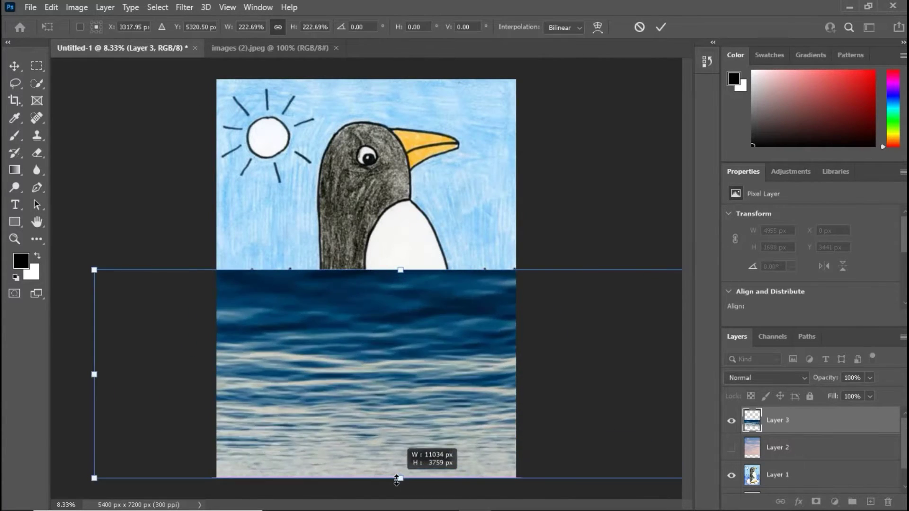
left_click_drag(579, 242, 225, 407)
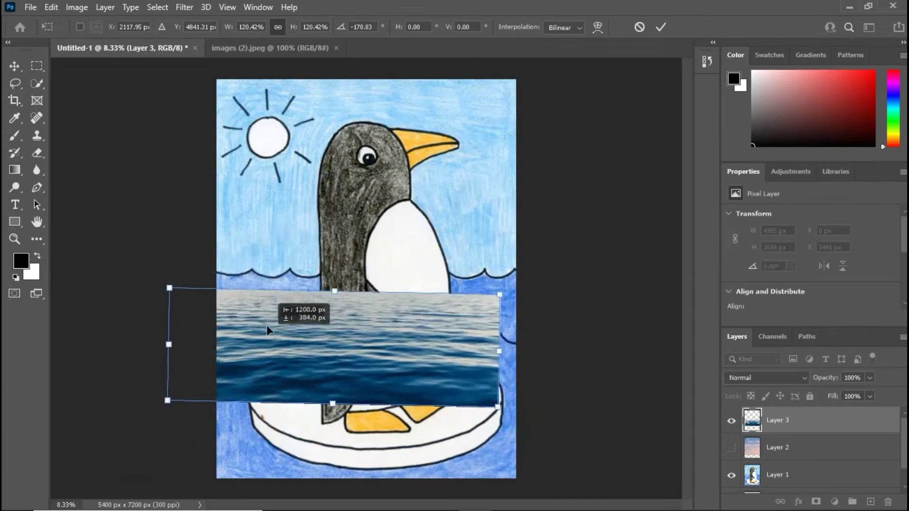
left_click_drag(314, 322, 266, 325)
left_click_drag(496, 389, 639, 471)
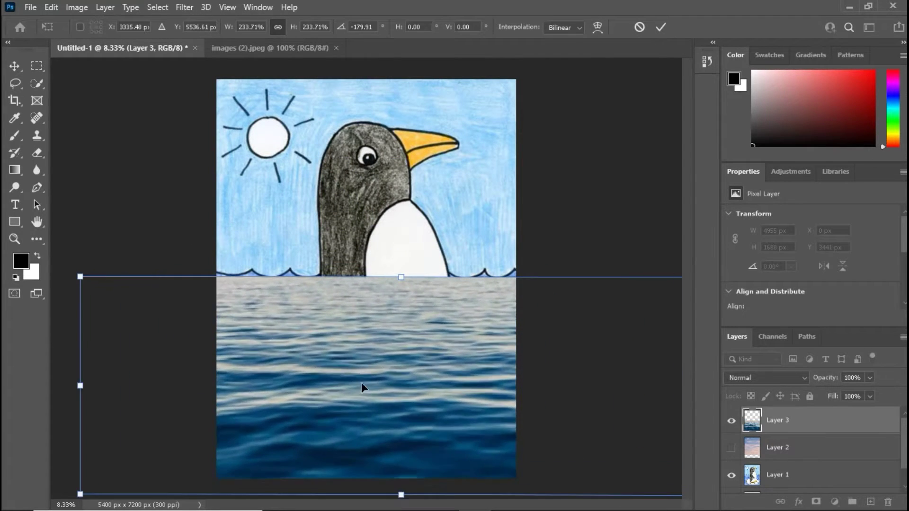
left_click_drag(362, 383, 355, 376)
key("Return")
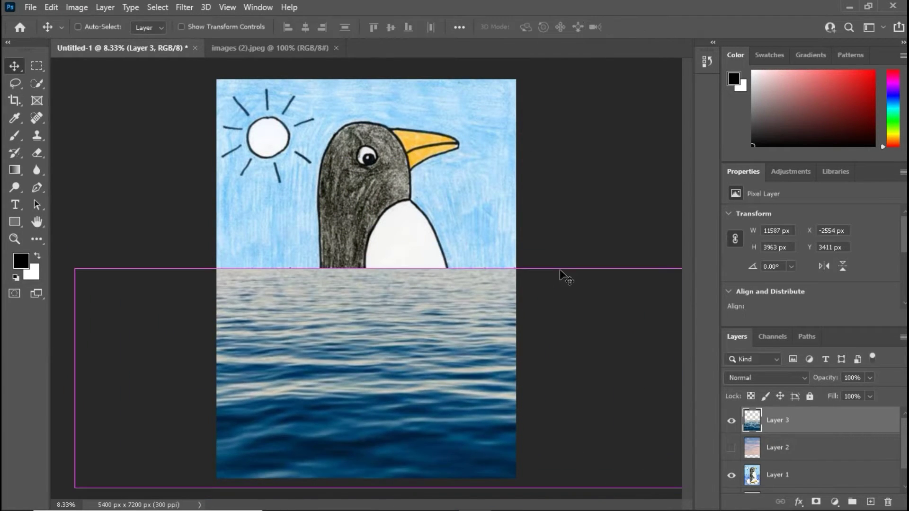
Shrink the ocean slightly to the canvas bottom and show the sky layer again.
key("ctrl+t")
left_click_drag(74, 269, 199, 311)
left_click_drag(357, 381, 301, 383)
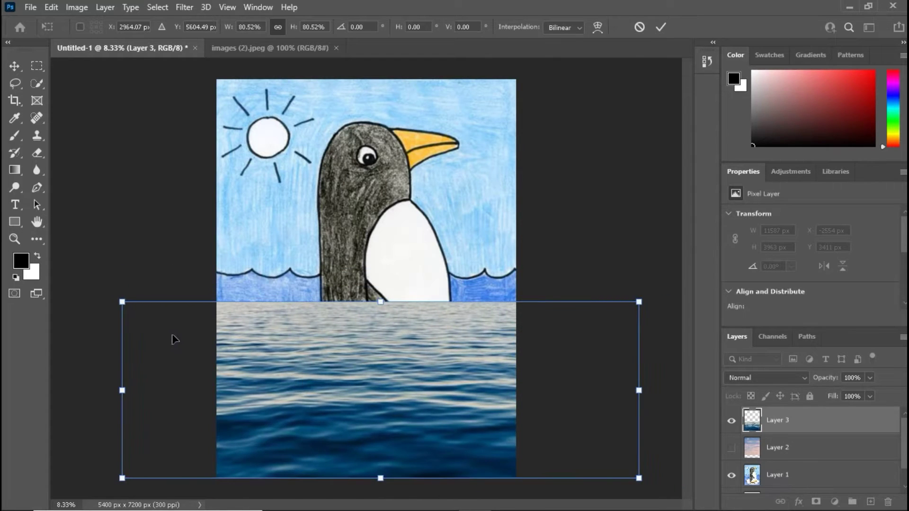
key("Return")
left_click(731, 447)
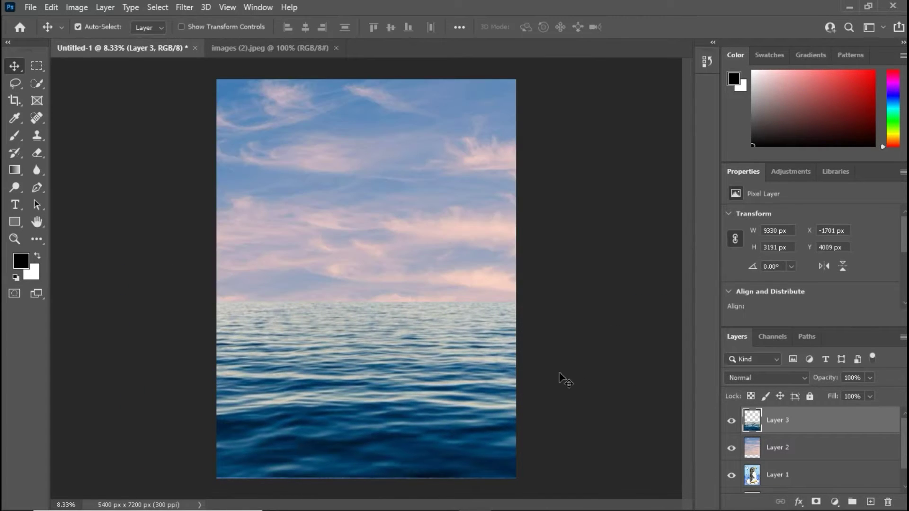
Set up the Eraser with size 500 and 46% opacity.
left_click(42, 153)
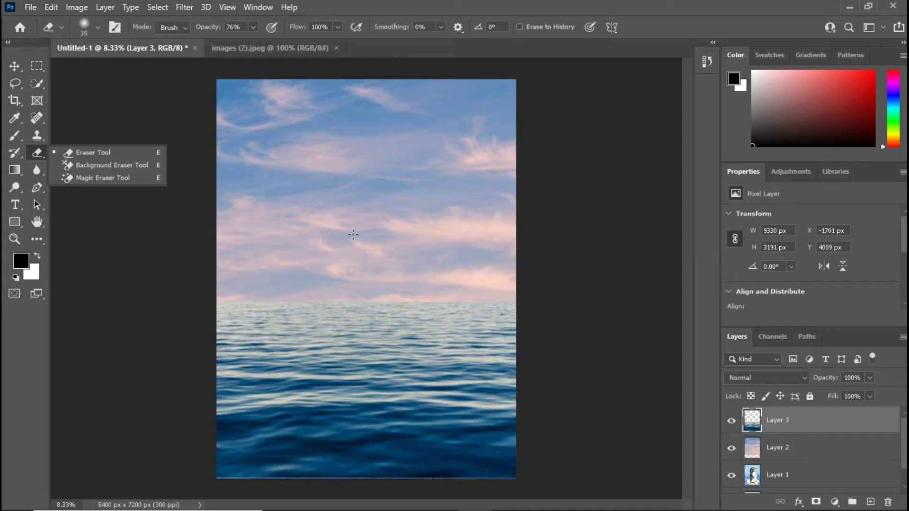
left_click(253, 27)
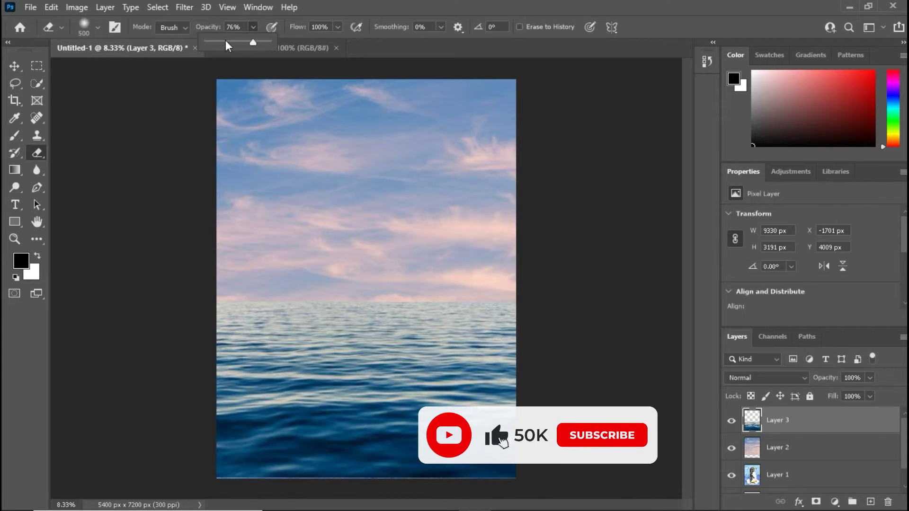
scroll(243, 295, "up", 5)
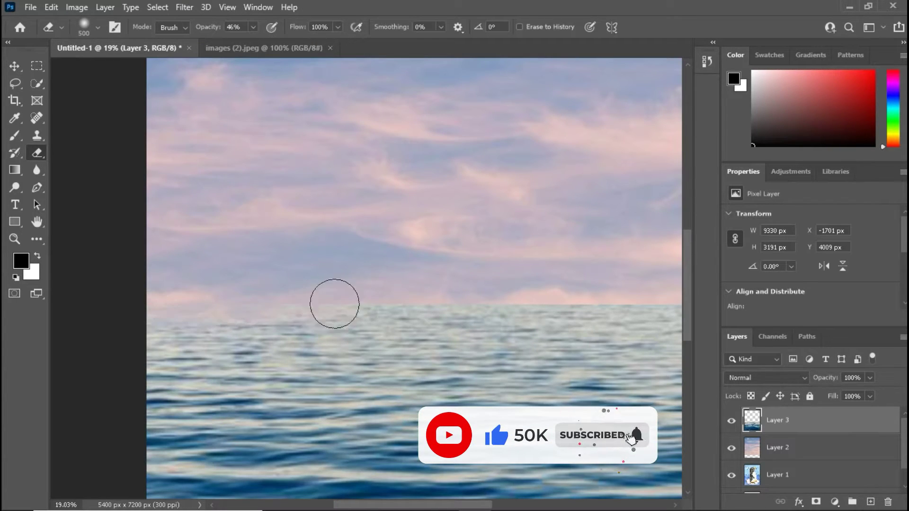
scroll(589, 260, "up", 4)
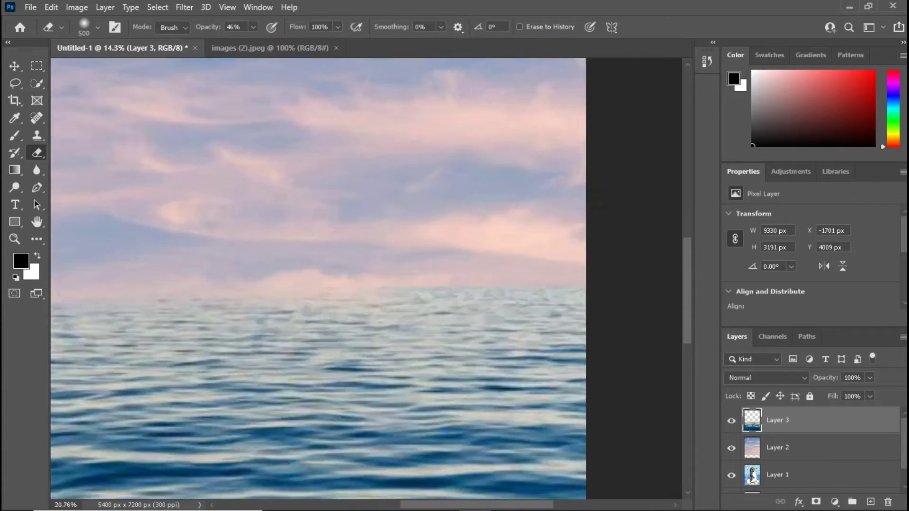
scroll(379, 282, "down", 5)
scroll(379, 283, "down", 6)
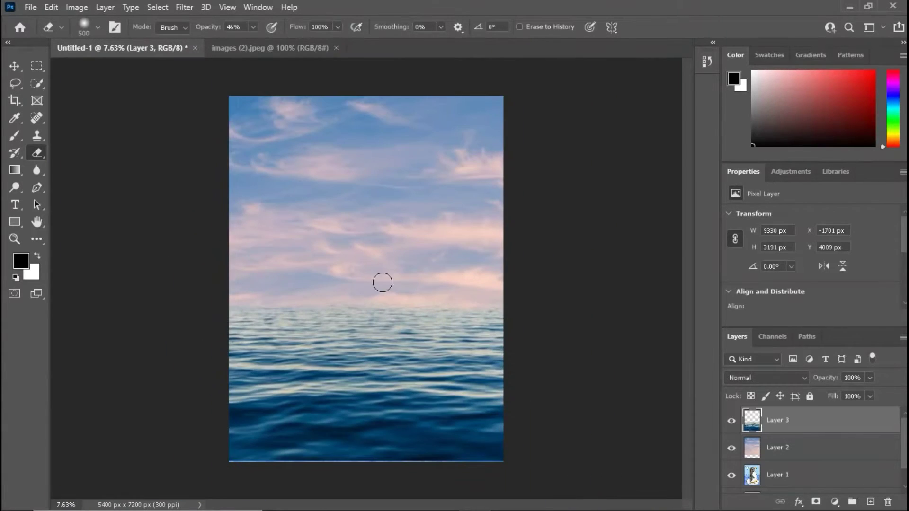
Stretch the ocean layer to 104% height and move the sky layer higher.
key("ctrl+t")
left_click_drag(379, 461, 379, 468)
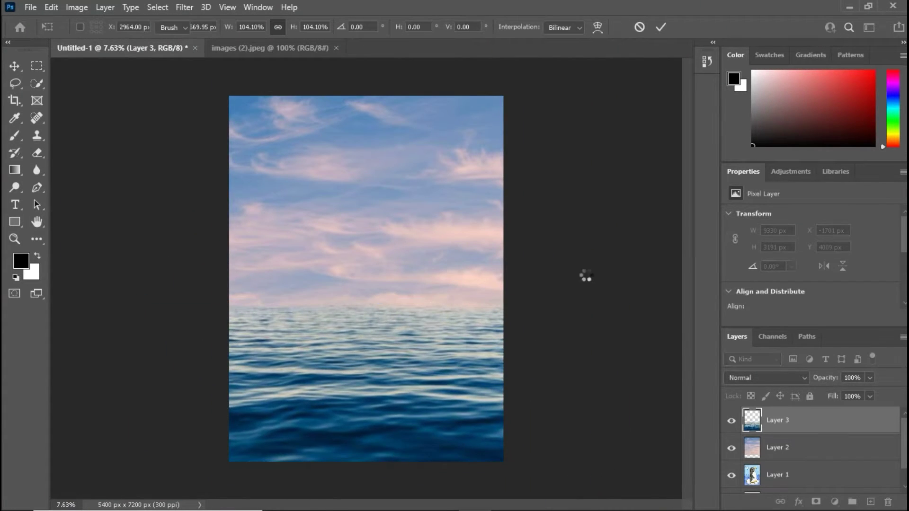
key("v")
mouse_move(308, 181)
left_mouse_down()
mouse_move(308, 143)
mouse_move(336, 205)
left_mouse_up()
Open the Antarctica photo.
left_click(30, 7)
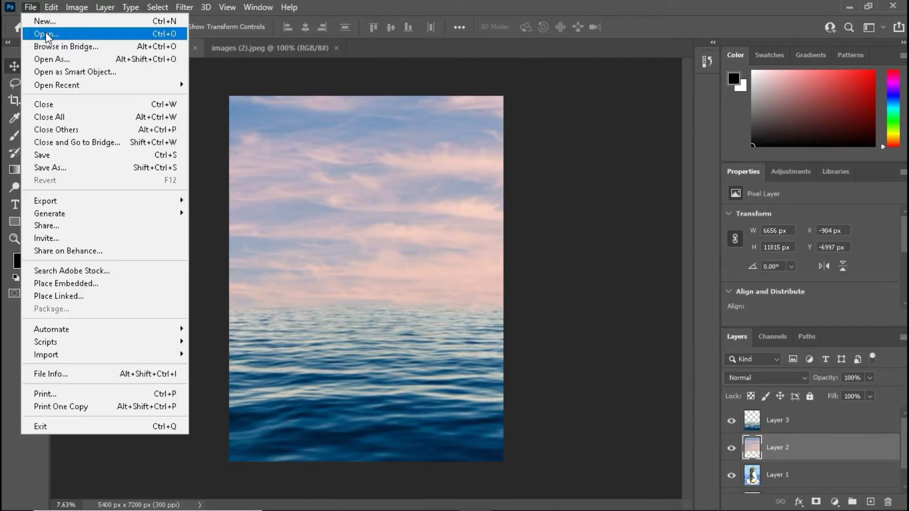
left_click(46, 34)
left_click(406, 317)
left_click(778, 420)
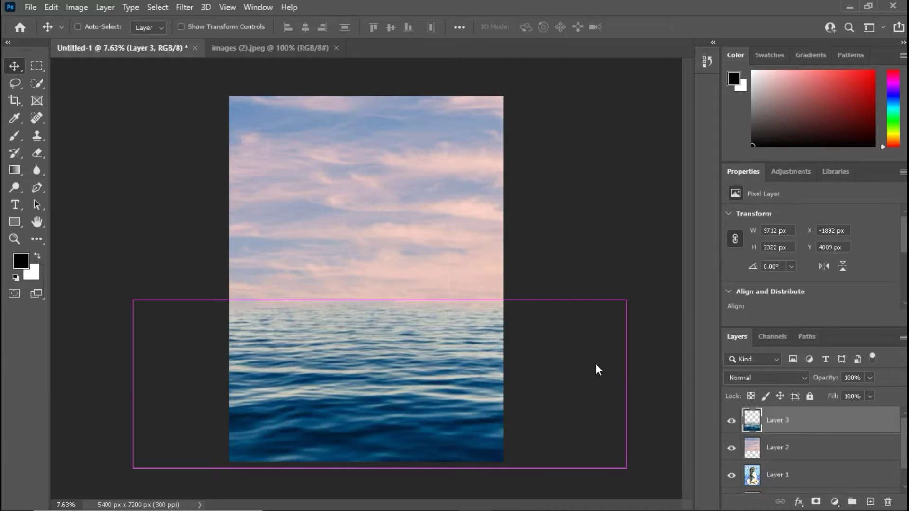
key("ctrl+o")
left_click(266, 158)
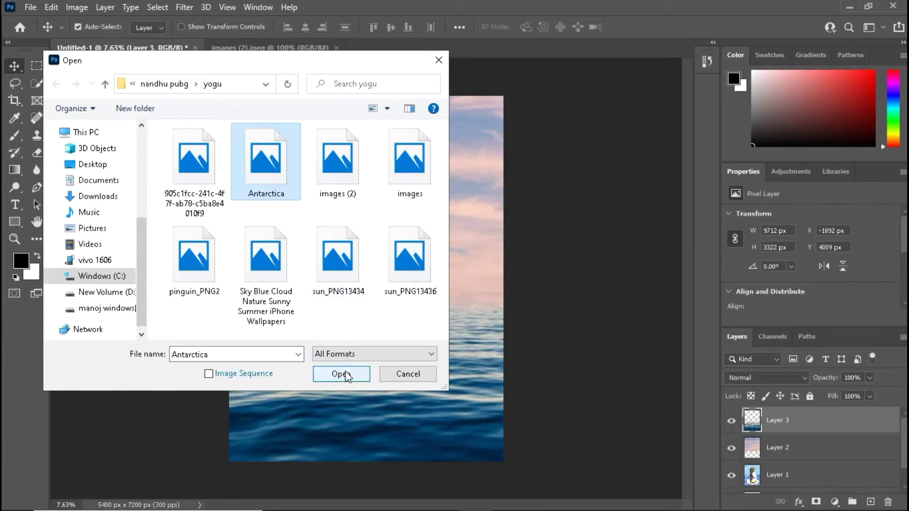
left_click(341, 373)
Quick-select the icebergs and drag them into the ocean composite.
key("ctrl+0")
key("w")
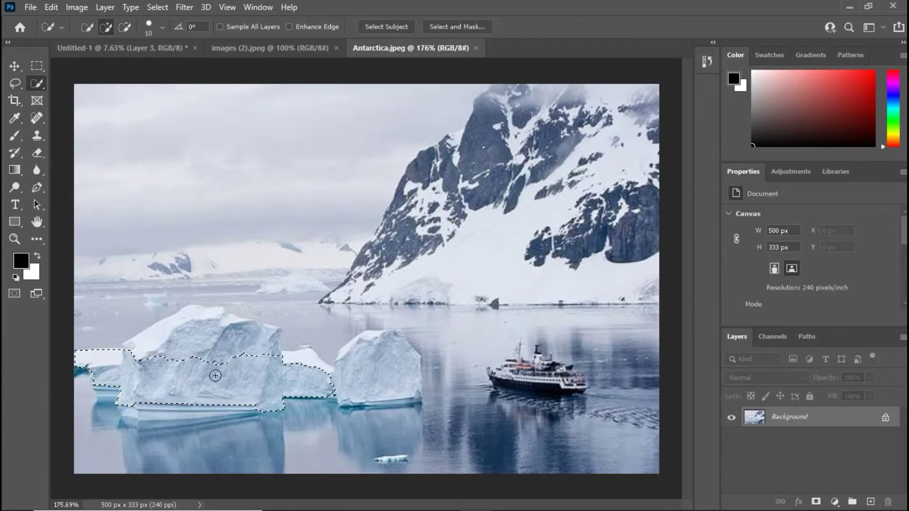
key("v")
left_click_drag(126, 263, 412, 378)
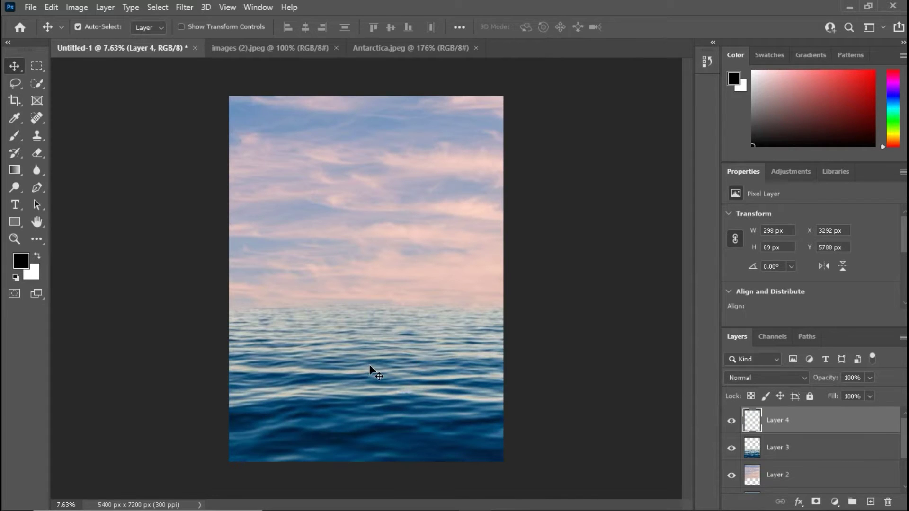
Enlarge the icebergs and stretch them leftward across the lower ocean.
key("ctrl+t")
left_click_drag(500, 459, 535, 465)
left_click_drag(428, 400, 286, 345)
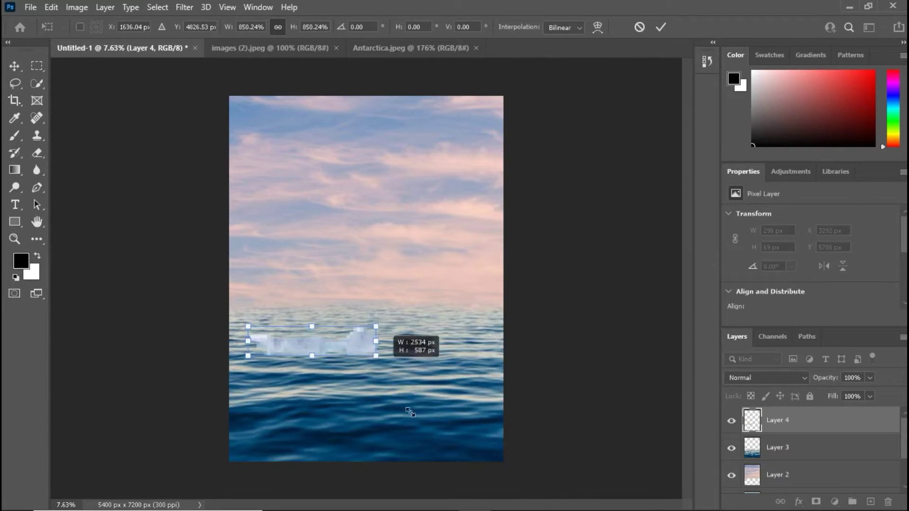
mouse_move(410, 413)
left_mouse_down()
mouse_move(368, 383)
mouse_move(384, 379)
mouse_move(367, 417)
left_mouse_up()
key("Return")
Rescale the icebergs to 7440 × 1724 px spanning the canvas width.
key("ctrl+t")
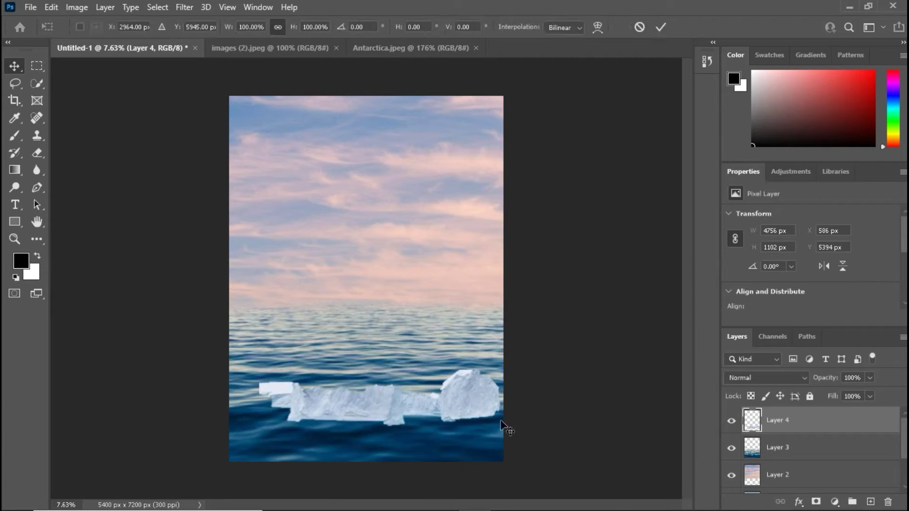
left_click_drag(503, 428, 634, 508)
mouse_move(382, 408)
left_mouse_down()
mouse_move(359, 382)
mouse_move(333, 384)
mouse_move(359, 387)
left_mouse_up()
left_click_drag(225, 430, 242, 483)
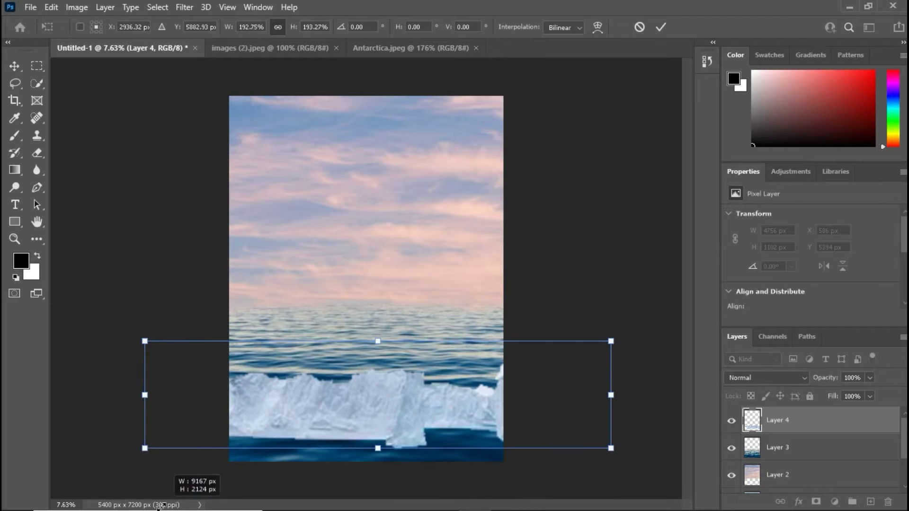
Choose the plain Eraser from the eraser tool group.
right_click(37, 153)
left_click(101, 148)
scroll(159, 319, "up", 5)
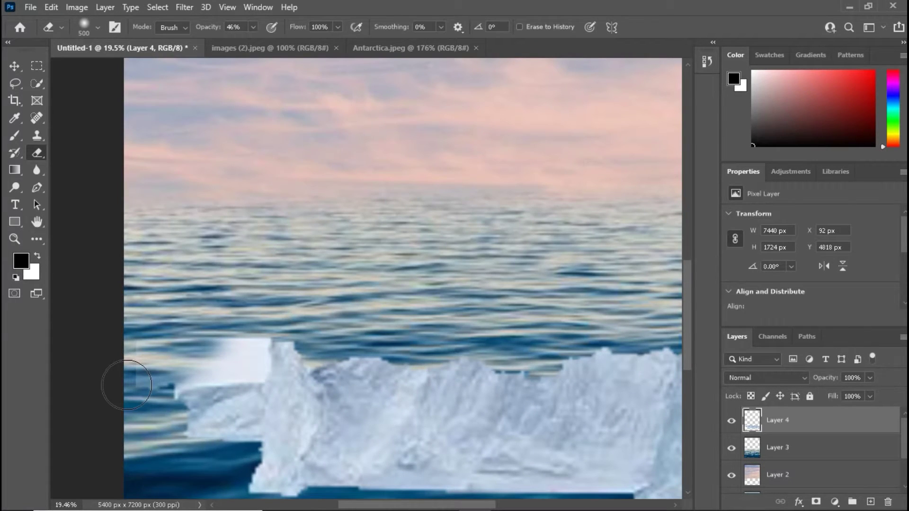
Erase the white patch on the ice floe's left, then return to the Antarctica photo.
left_click_drag(126, 385, 270, 365)
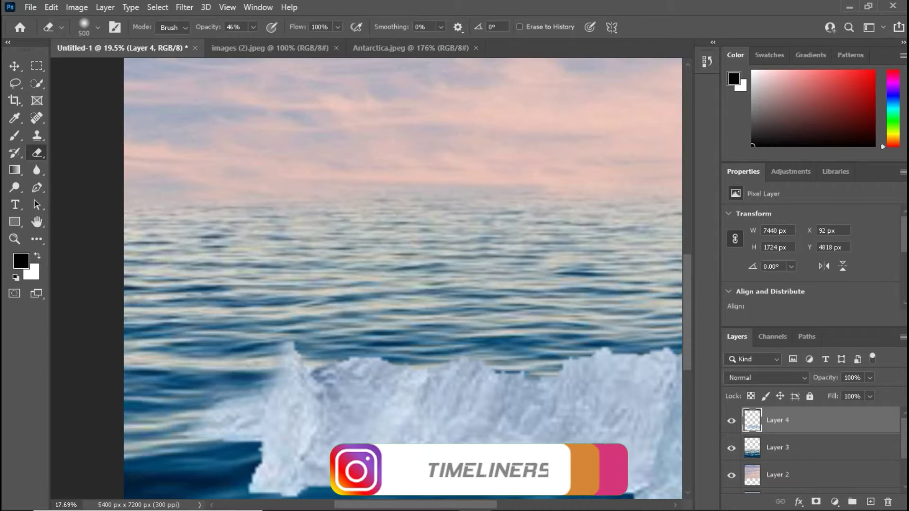
scroll(513, 290, "down", 1)
scroll(364, 387, "down", 5)
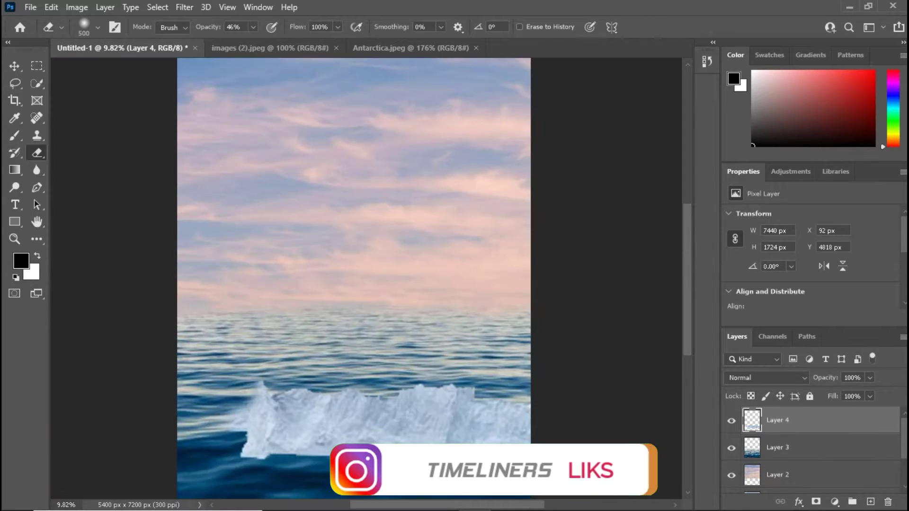
scroll(356, 470, "up", 3)
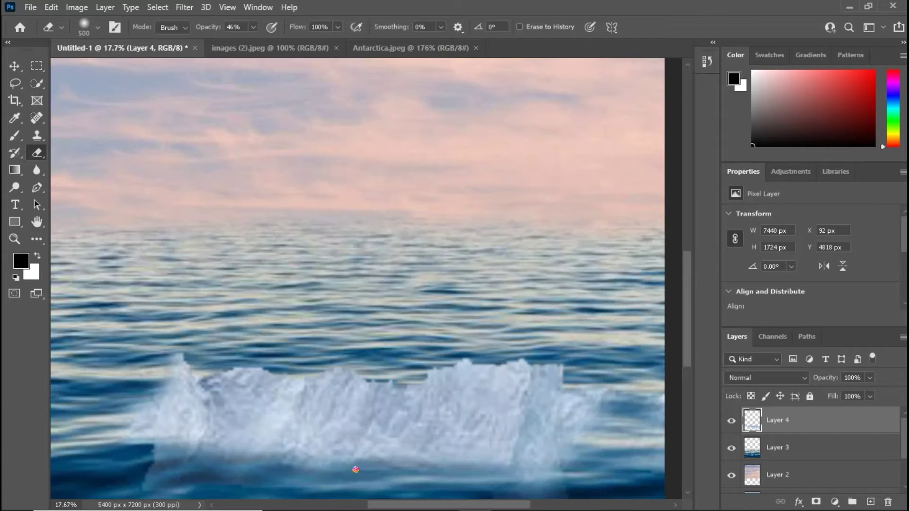
scroll(394, 168, "down", 3)
left_click(411, 48)
key("m")
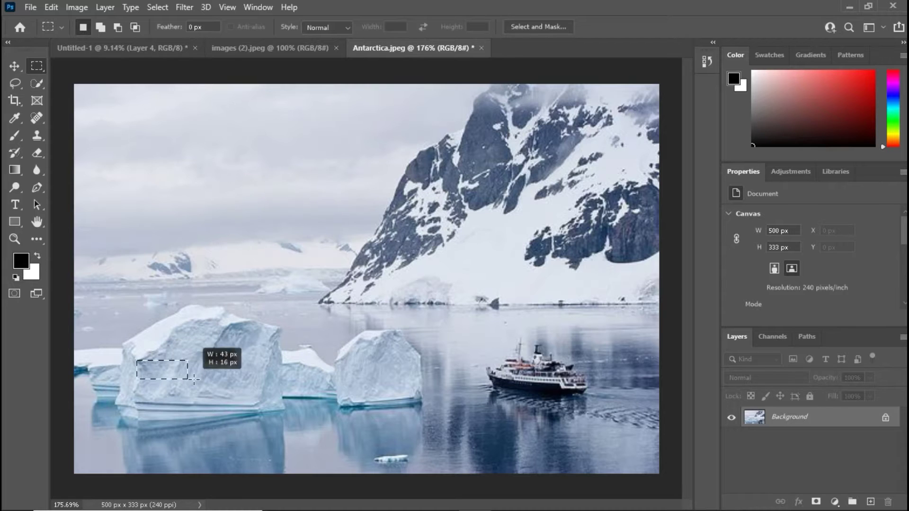
Cut a rectangle of iceberg from Antarctica and paste it into the composite as Layer 5.
left_click_drag(138, 360, 271, 400)
key("ctrl+x")
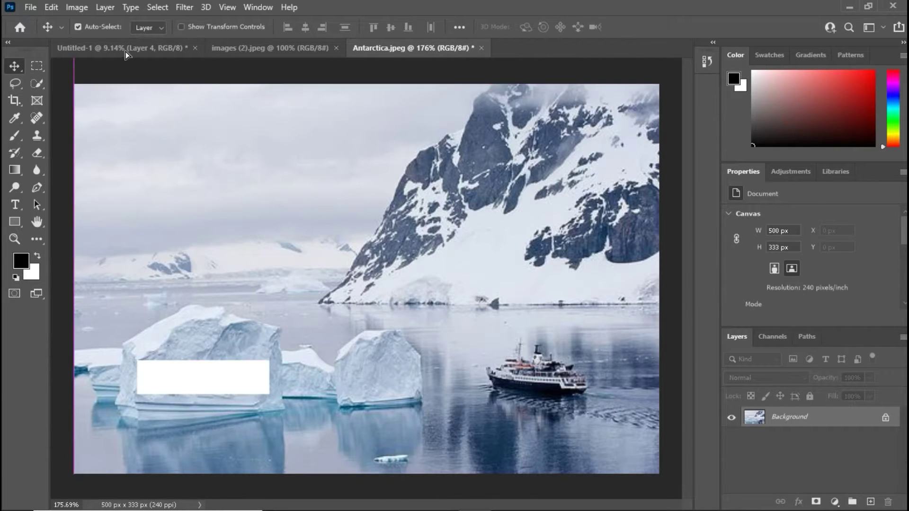
left_click(121, 48)
key("ctrl+v")
key("v")
Enlarge the iceberg piece and position it over the ice floe.
key("ctrl+t")
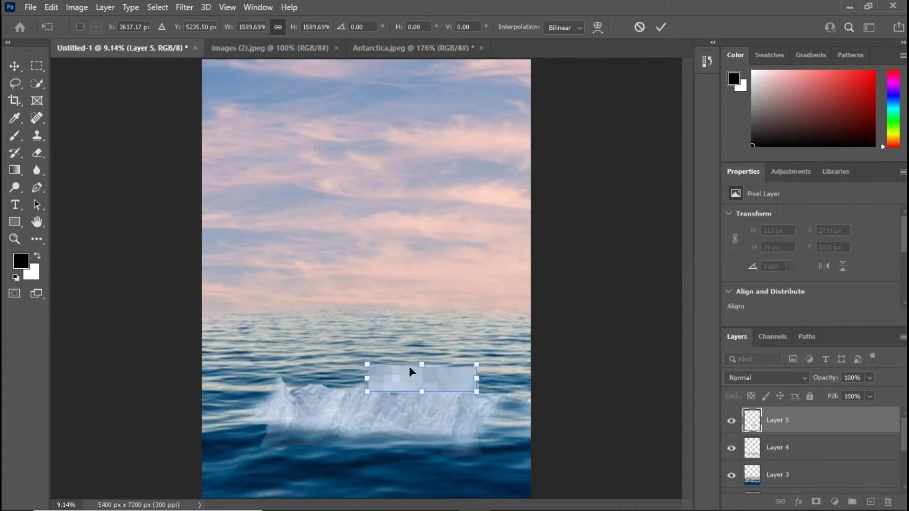
left_click_drag(409, 366, 296, 376)
left_click_drag(404, 392, 469, 411)
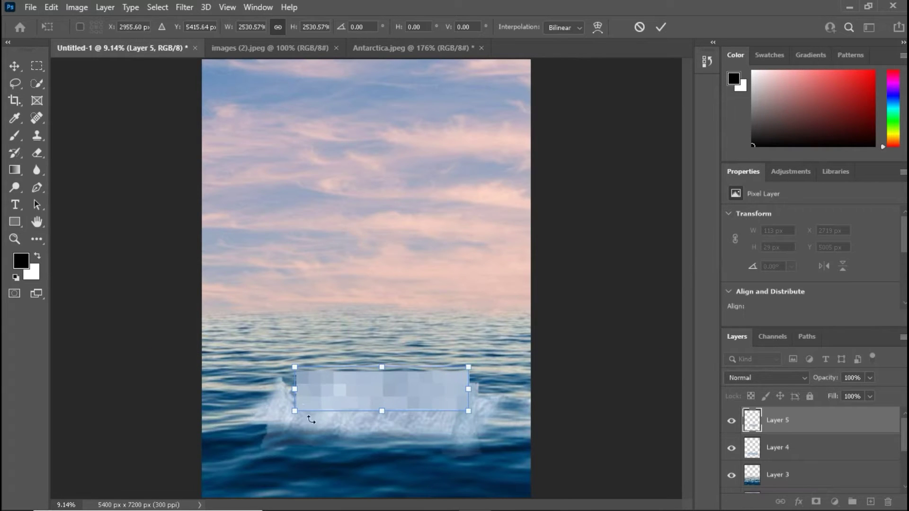
left_click_drag(305, 411, 274, 422)
left_click_drag(350, 377, 358, 353)
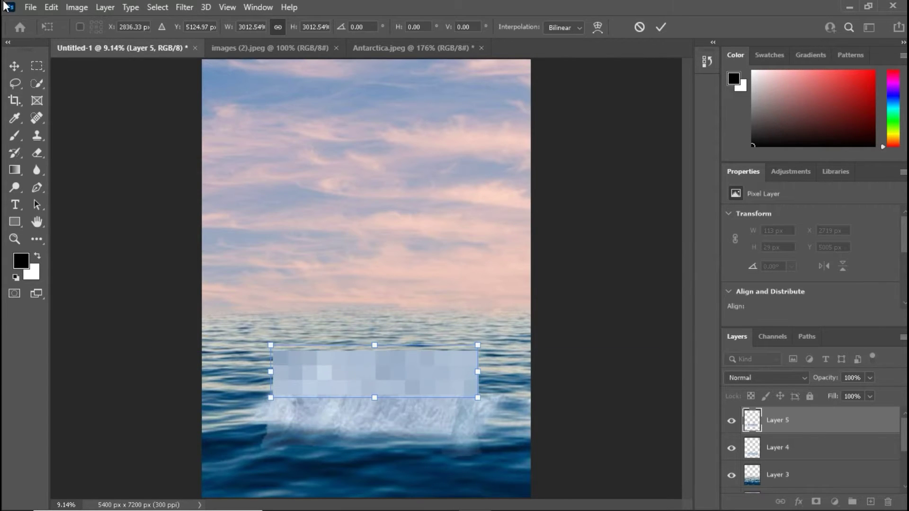
left_click(52, 7)
Skew the iceberg piece's top into a slope and warp its corners.
left_click(284, 147)
left_click_drag(374, 346, 398, 380)
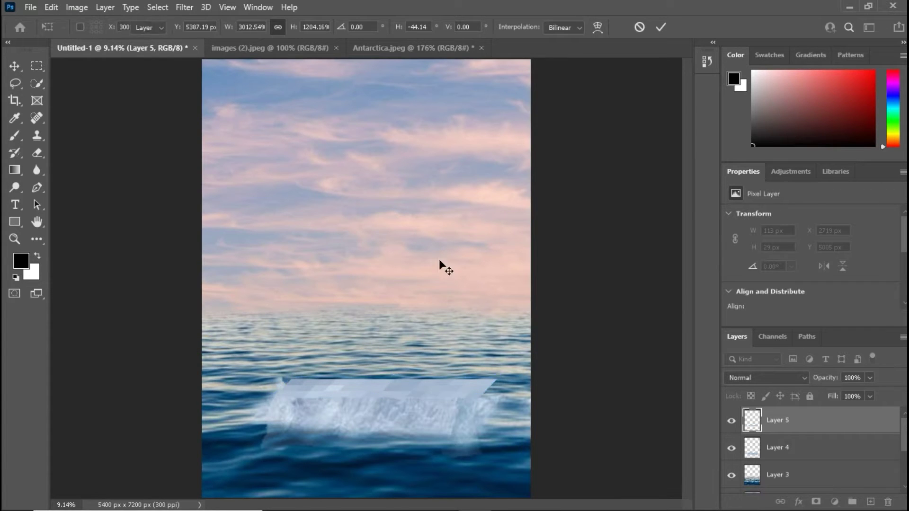
key("Return")
key("ctrl+t")
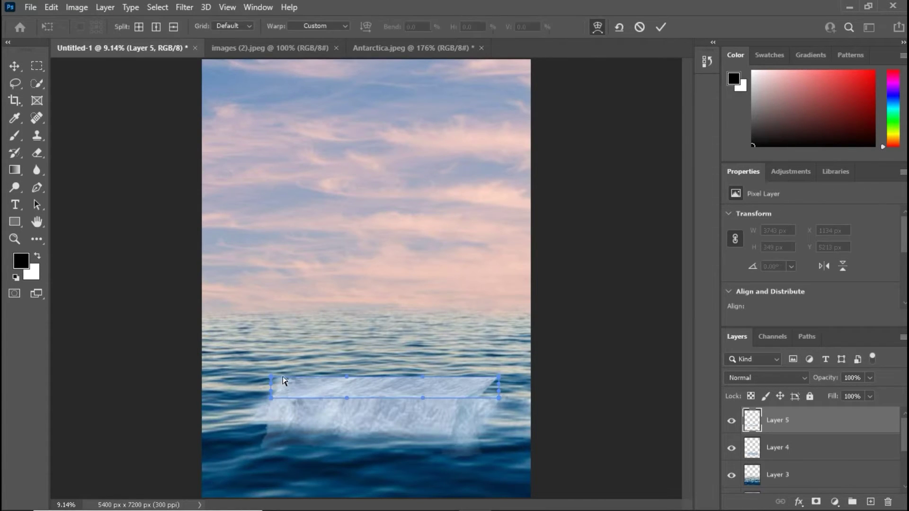
left_click_drag(271, 377, 256, 371)
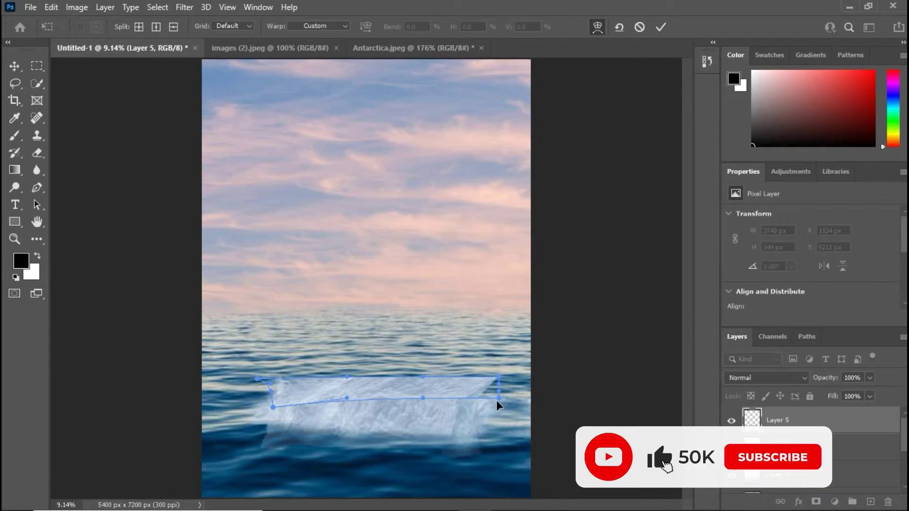
left_click_drag(499, 398, 503, 416)
left_click_drag(498, 382, 476, 388)
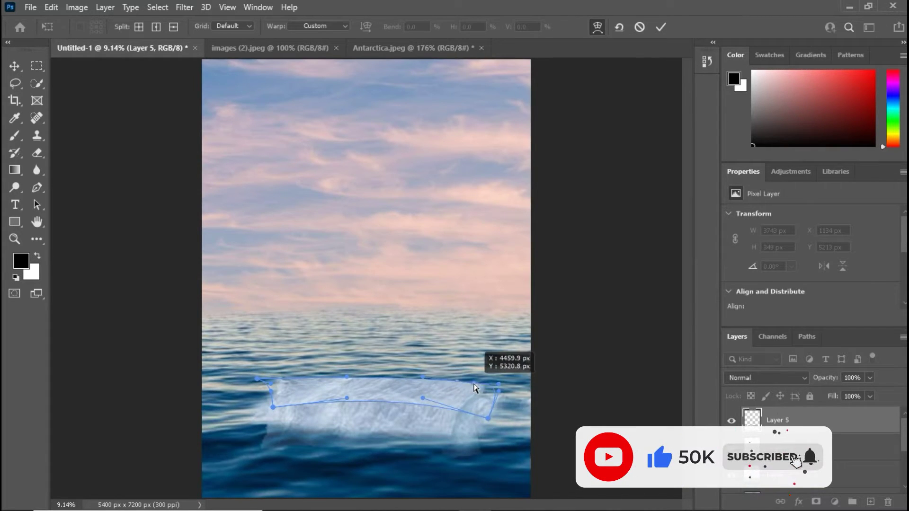
key("Return")
Soften the iceberg piece's edges with the Eraser.
left_click(37, 152)
scroll(159, 172, "up", 5)
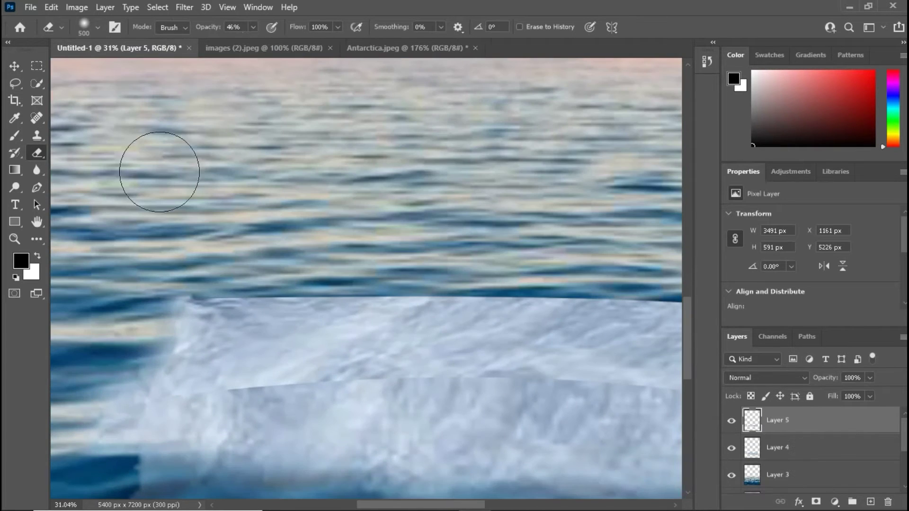
scroll(166, 396, "down", 3)
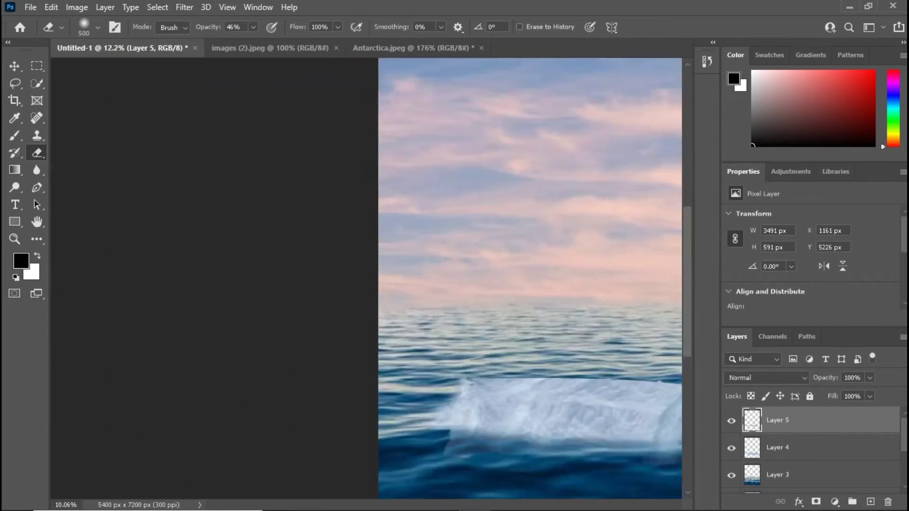
scroll(417, 449, "up", 3)
scroll(474, 352, "down", 3)
scroll(497, 370, "up", 2)
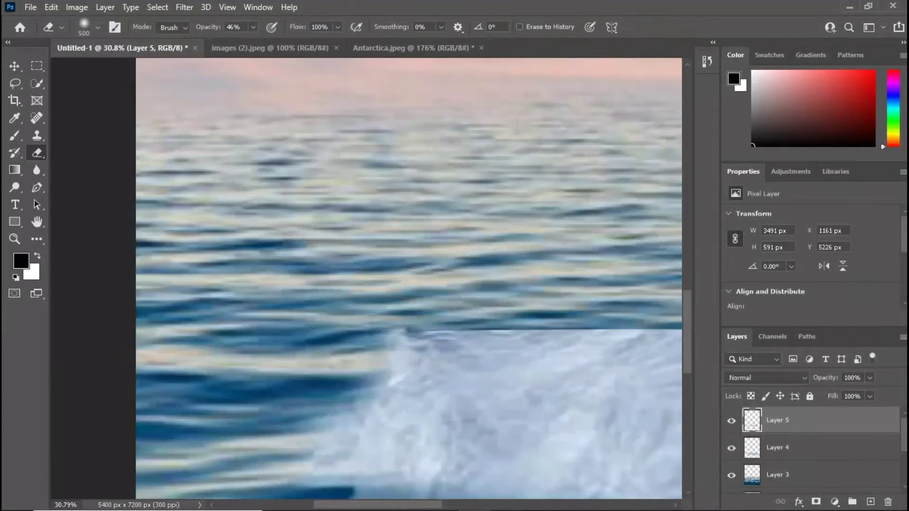
scroll(519, 391, "down", 4)
Open the sun_PNG13434 image.
left_click(23, 10)
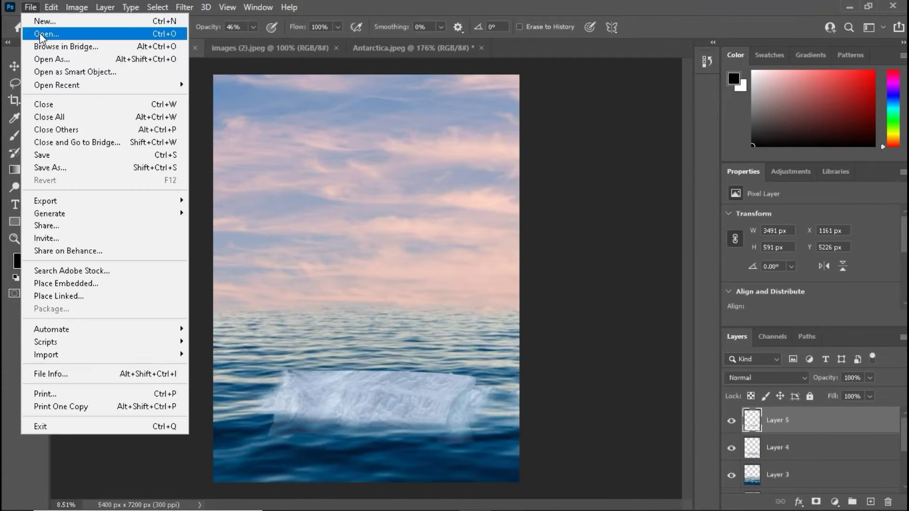
left_click(36, 47)
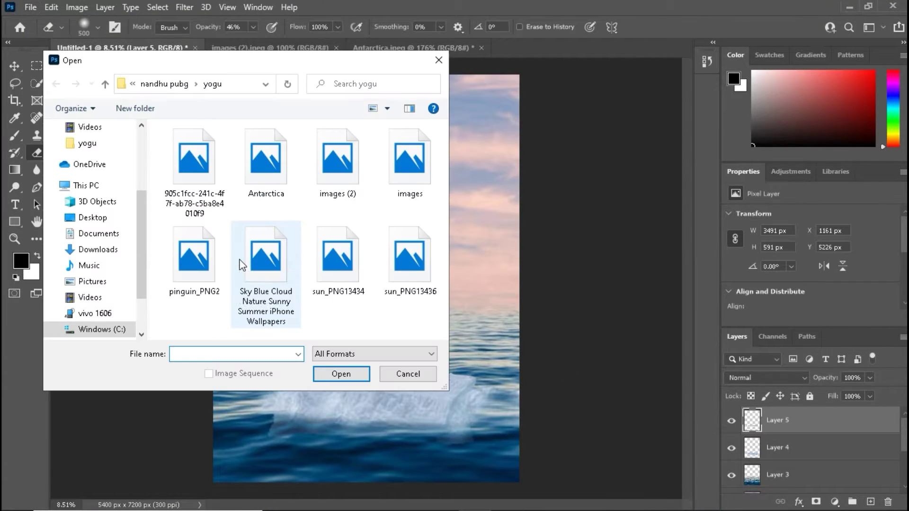
left_click(386, 283)
left_click(337, 277)
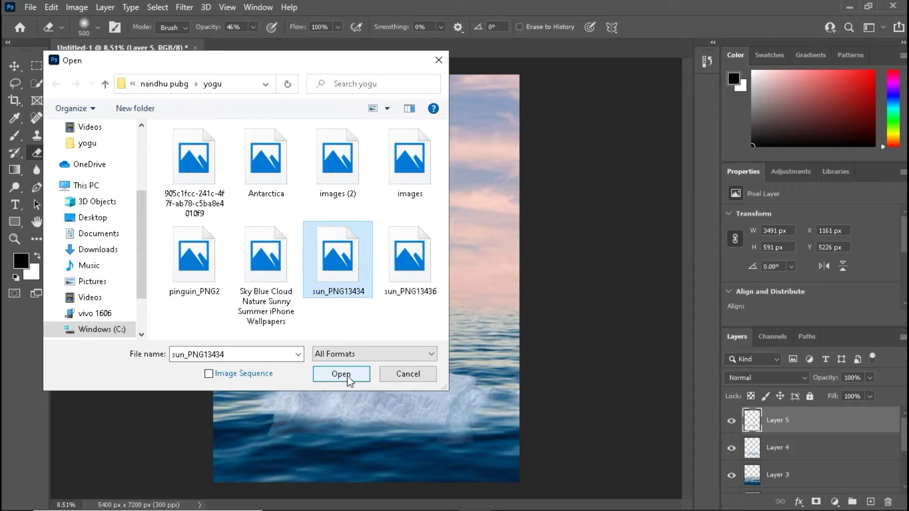
left_click(349, 378)
Drag the sun into the composite, enlarge it, and place it left in the sky.
key("v")
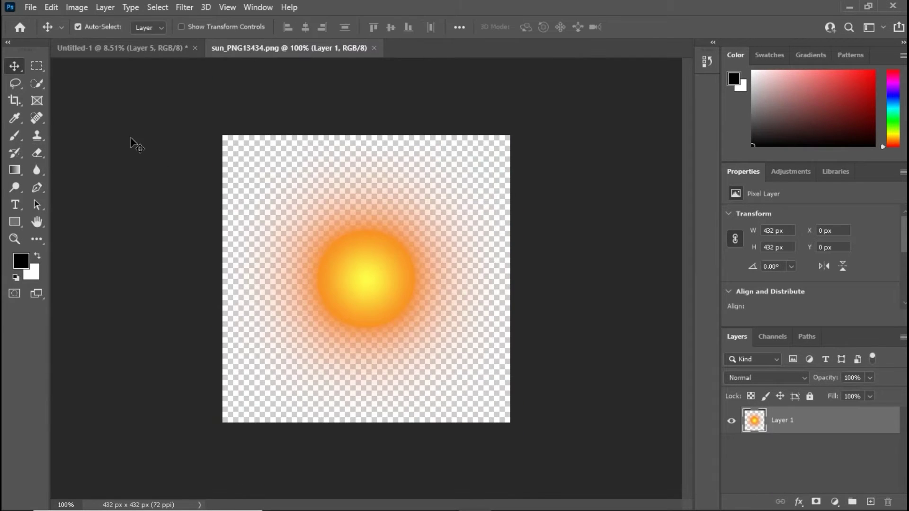
mouse_move(272, 225)
left_mouse_down()
mouse_move(229, 86)
mouse_move(355, 173)
left_mouse_up()
key("ctrl+t")
mouse_move(305, 157)
left_mouse_down()
mouse_move(262, 116)
mouse_move(269, 101)
left_mouse_up()
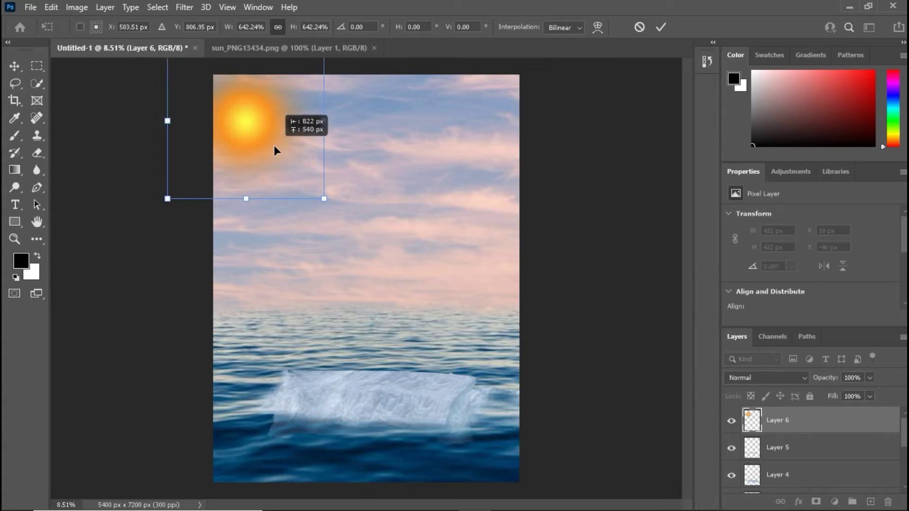
key("Return")
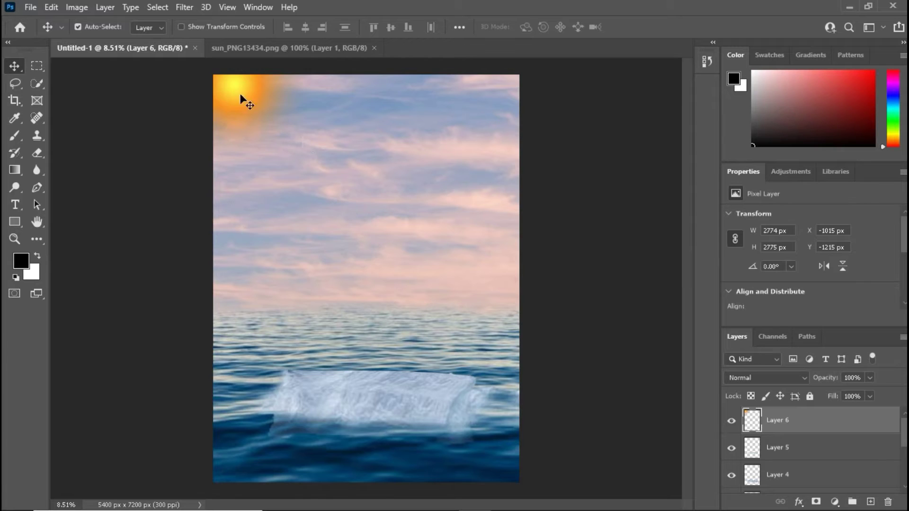
left_click_drag(240, 95, 308, 228)
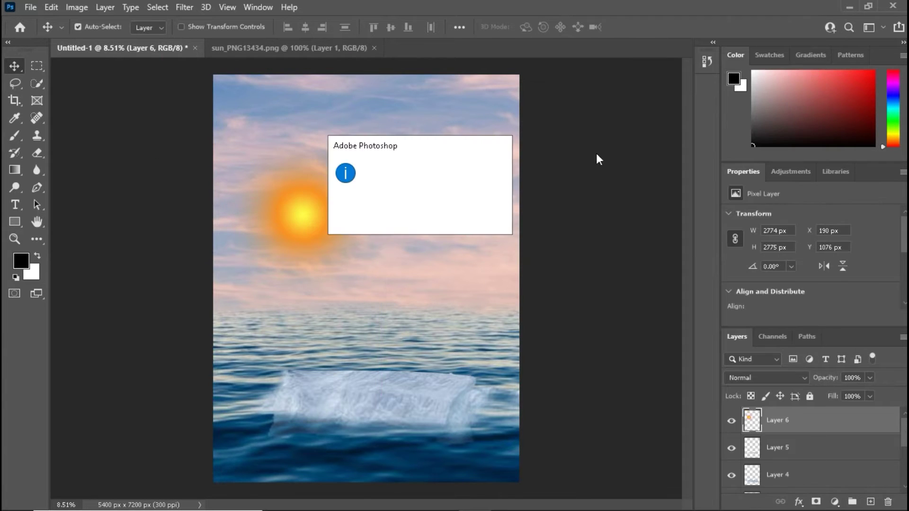
Delete the sun layer and bring pinguin_PNG2 into the composite onto the ice floe.
key("Delete")
left_click(30, 7)
left_click(47, 34)
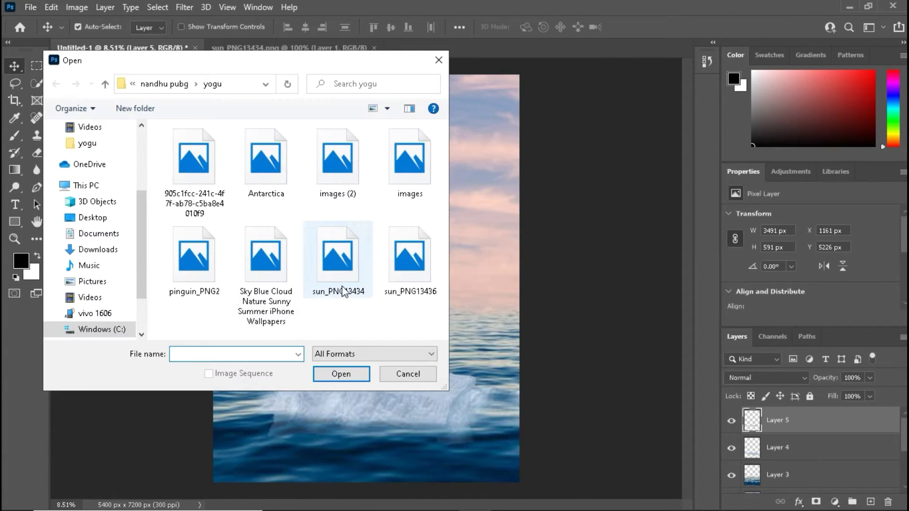
double_click(194, 246)
left_click_drag(246, 228, 366, 311)
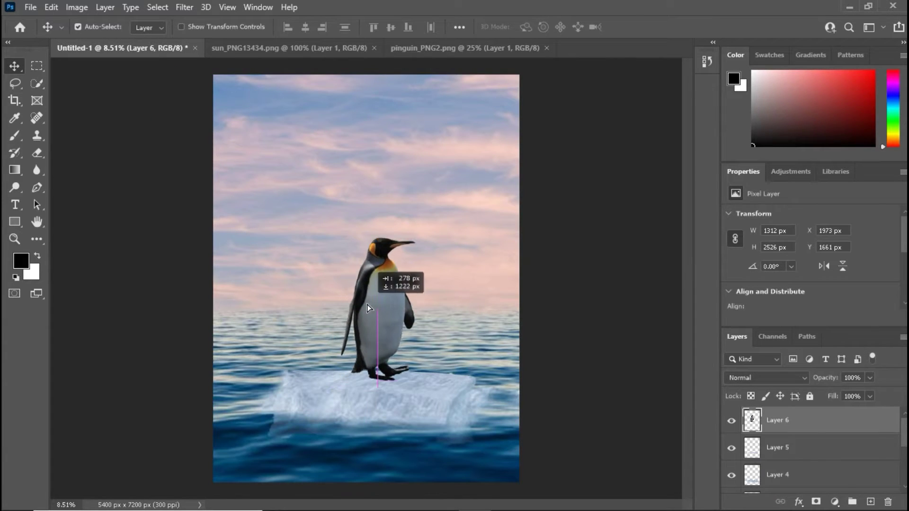
Scale the penguin up so it stands larger on the ice floe.
key("ctrl+t")
left_click_drag(404, 244, 412, 223)
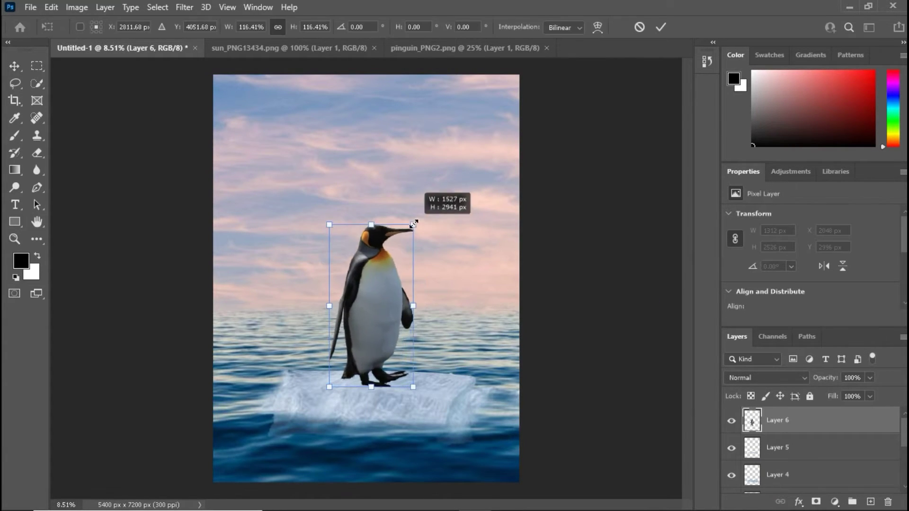
left_click_drag(355, 270, 360, 285)
scroll(784, 457, "down", 3)
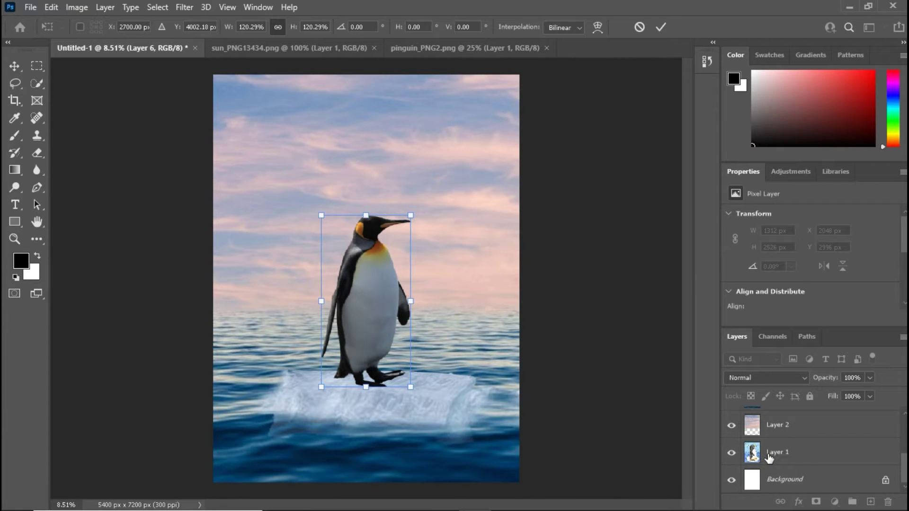
left_click_drag(404, 223, 414, 212)
key("Return")
scroll(420, 379, "up", 2)
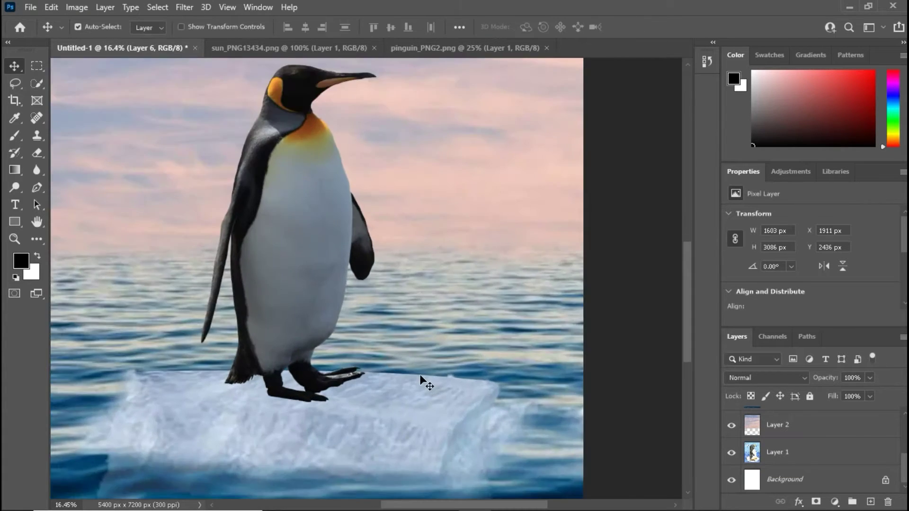
scroll(420, 380, "down", 1)
scroll(805, 447, "up", 3)
Add a new empty layer and set up a grey brush enlarged to size 175.
left_click(872, 502)
key("b")
scroll(367, 126, "up", 1)
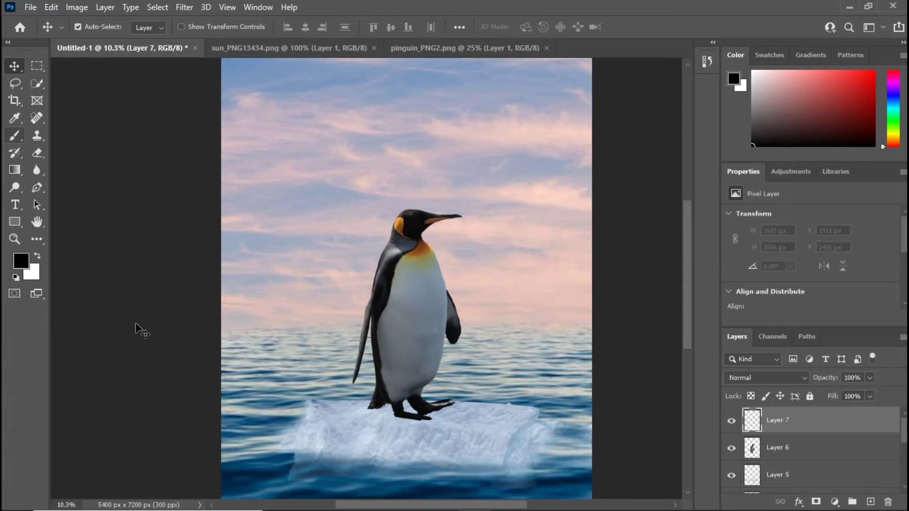
left_click(758, 123)
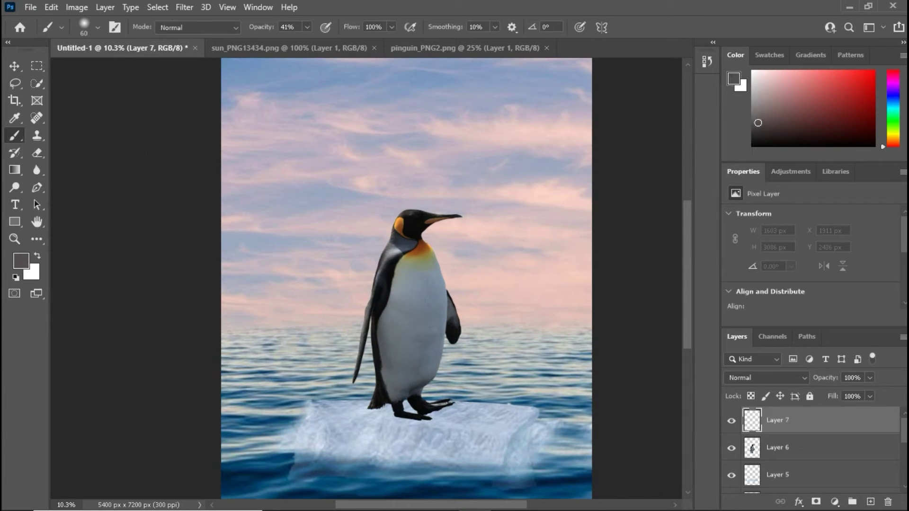
left_click(327, 256)
right_click(443, 428)
scroll(443, 427, "down", 2)
key("Return")
scroll(443, 428, "up", 3)
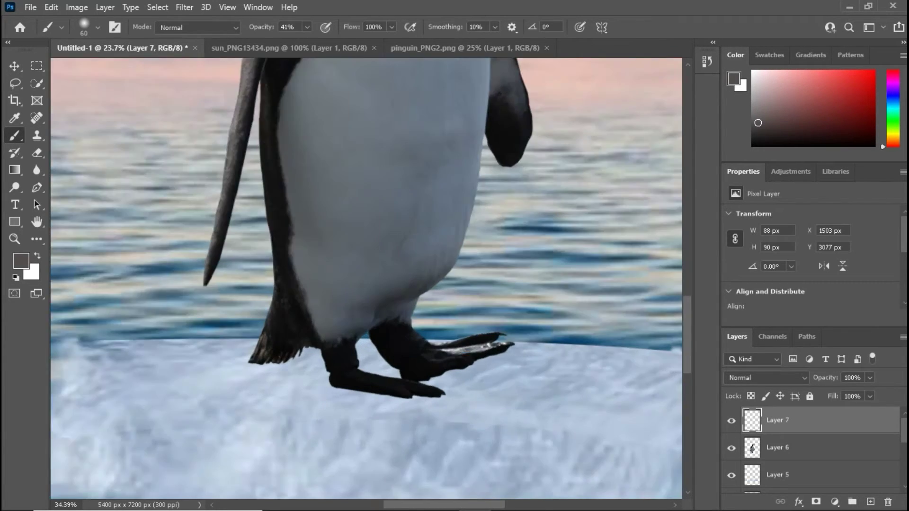
scroll(368, 379, "up", 5)
key("bracketright")
Paint a soft grey contact shadow under the penguin's feet on Layer 7.
left_click_drag(300, 374, 564, 413)
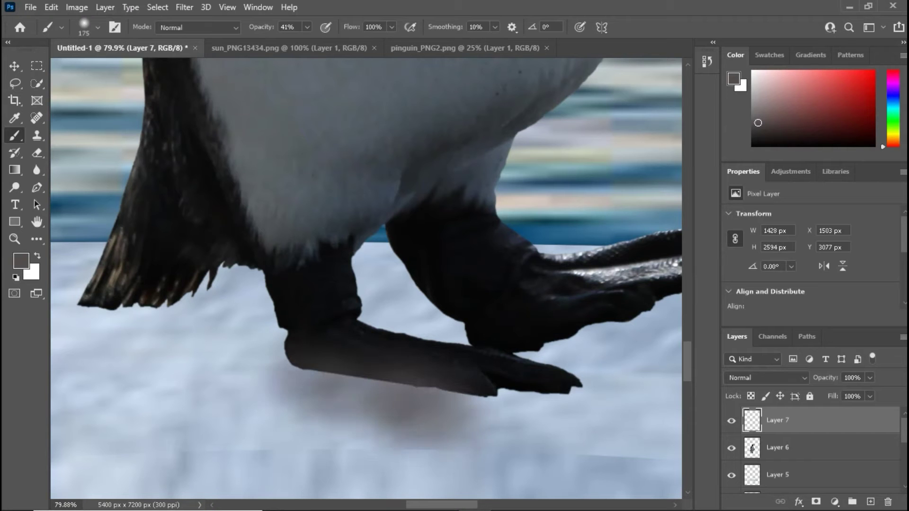
left_click_drag(328, 389, 603, 349)
scroll(603, 349, "down", 6)
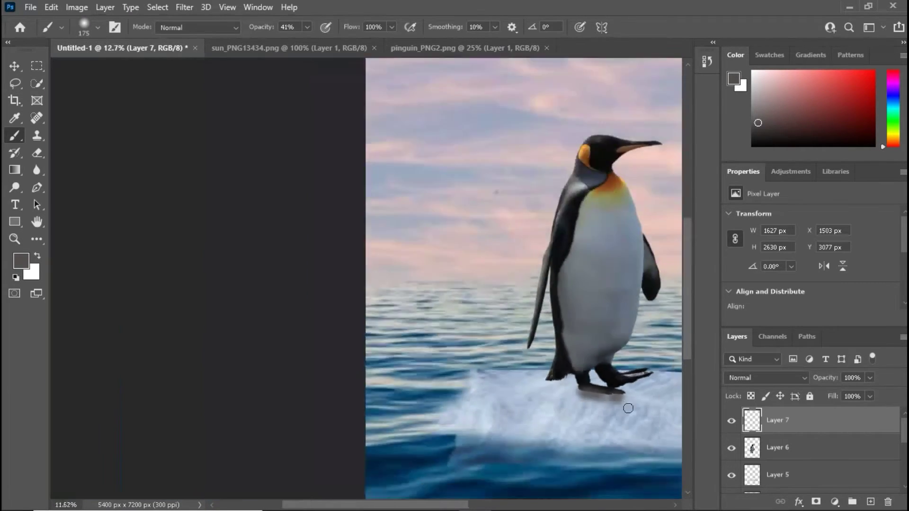
scroll(412, 388, "up", 4)
scroll(440, 395, "down", 1)
key("alt+bracketleft")
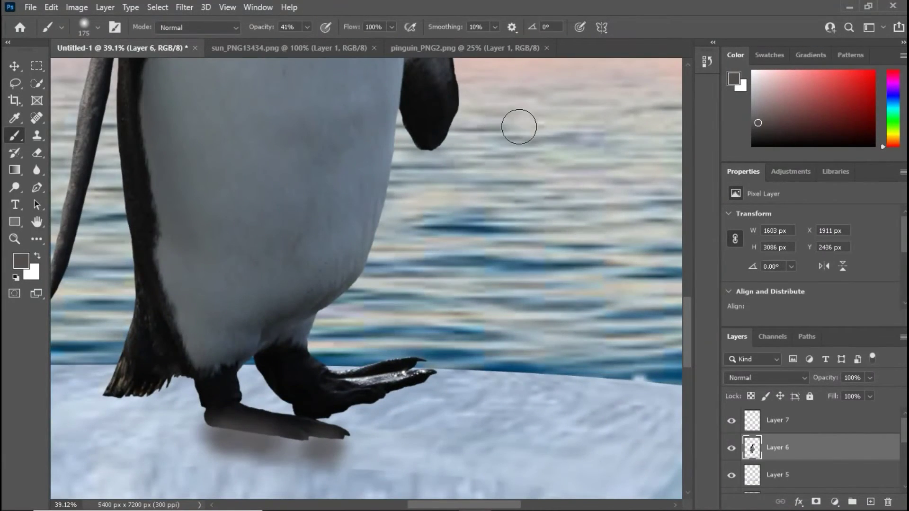
key("alt+bracketright")
scroll(362, 411, "up", 2)
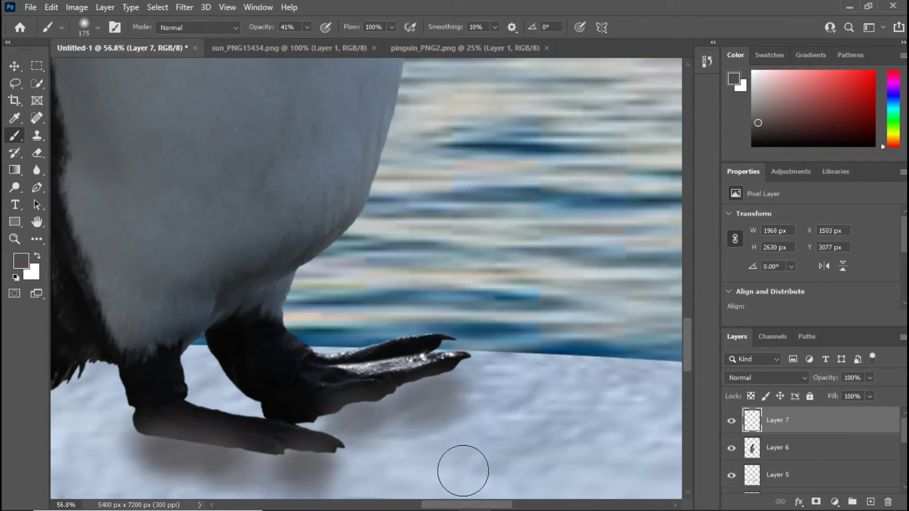
scroll(358, 429, "down", 4)
scroll(358, 429, "up", 1)
key("e")
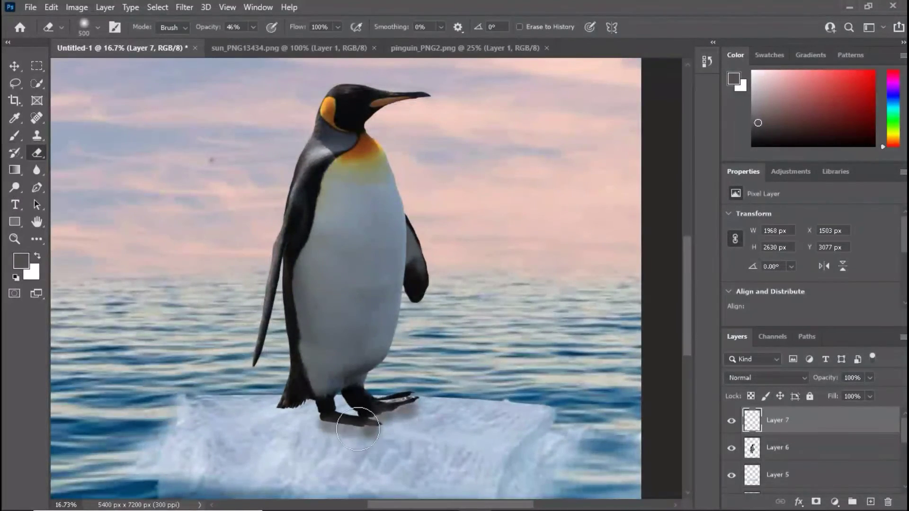
scroll(520, 396, "down", 7)
scroll(519, 396, "up", 3)
Duplicate the penguin layer (Layer 6), cancelling an accidental delete prompt.
right_click(796, 448)
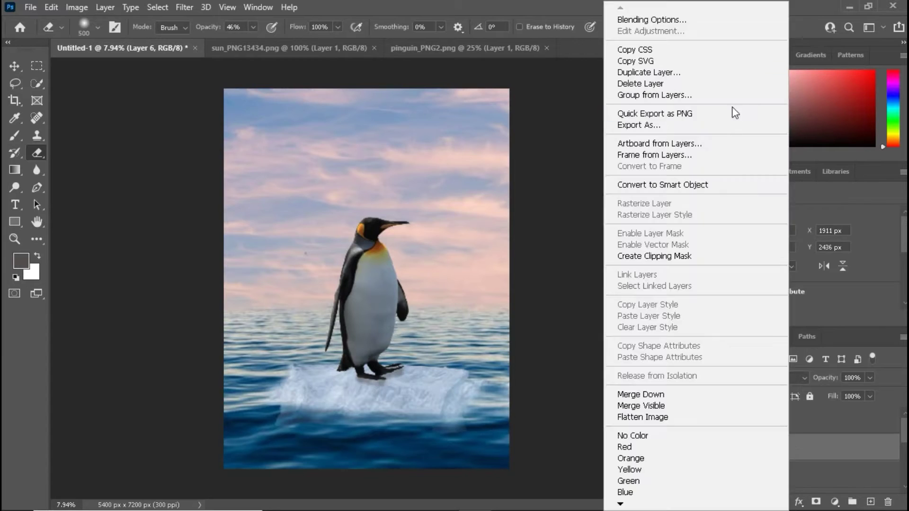
left_click(701, 84)
left_click(450, 202)
right_click(783, 447)
left_click(649, 76)
left_click(559, 137)
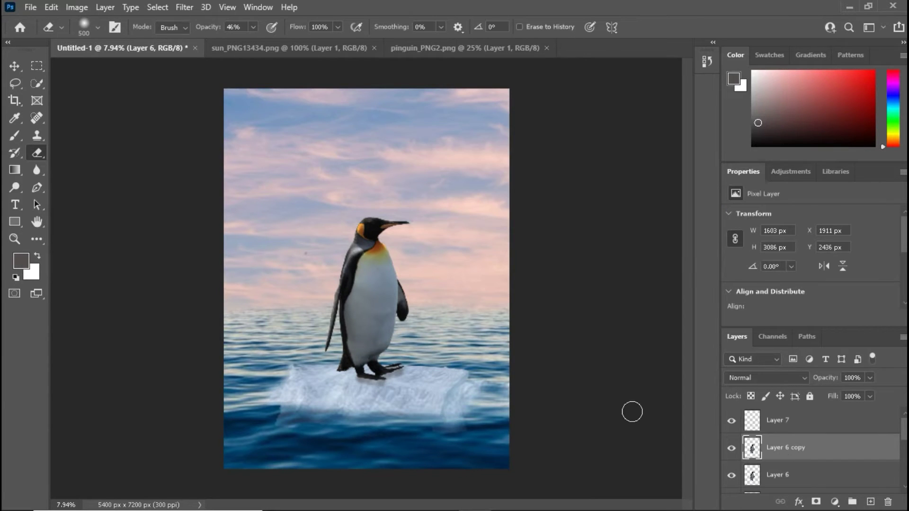
Flip the penguin copy vertically and skew it beneath the feet as a reflection.
key("ctrl+t")
left_click(51, 7)
left_click(270, 160)
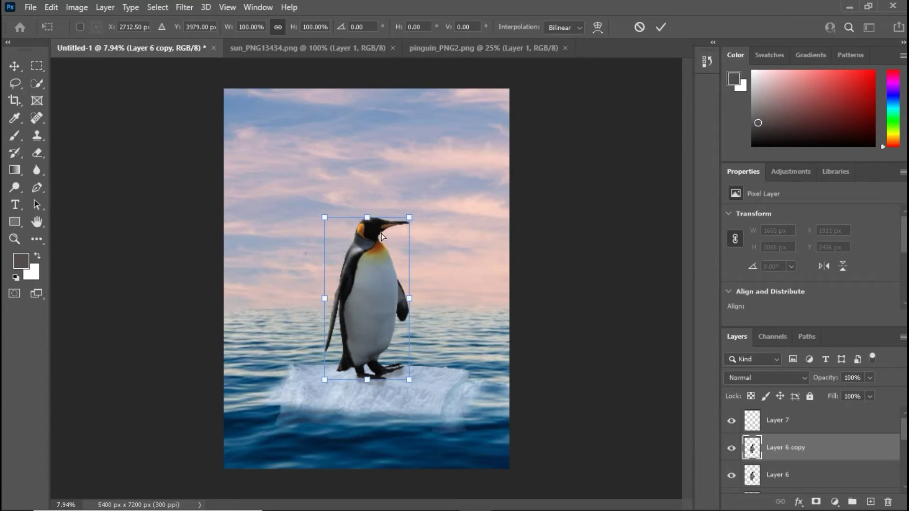
mouse_move(367, 218)
left_mouse_down()
mouse_move(467, 457)
mouse_move(493, 468)
left_mouse_up()
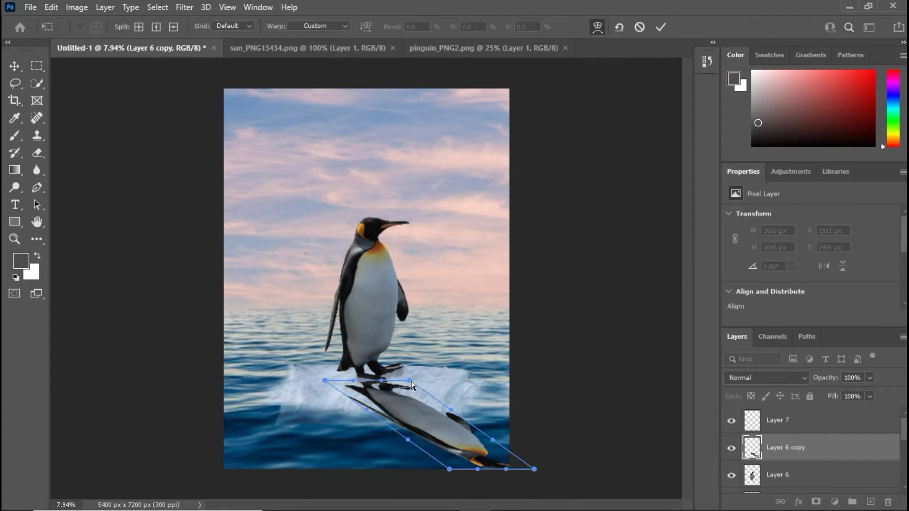
left_click_drag(411, 381, 395, 354)
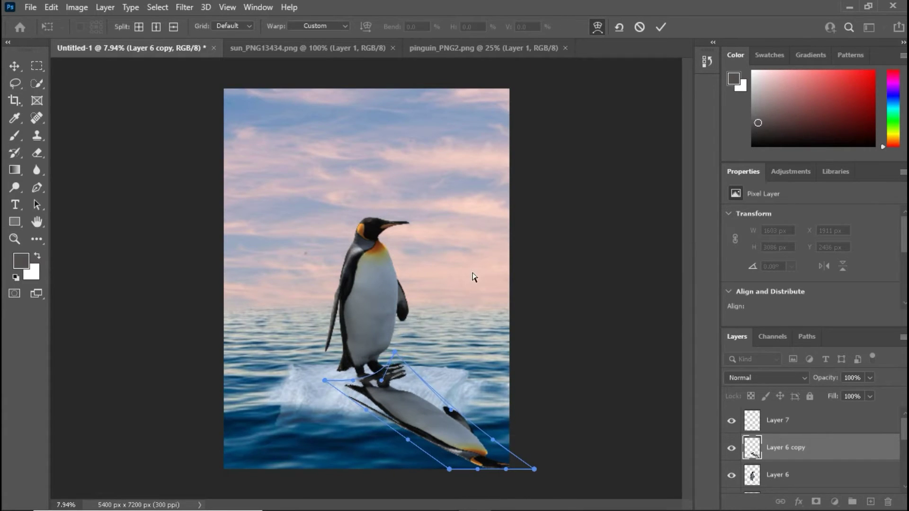
key("Return")
key("e")
left_click(835, 502)
key("Escape")
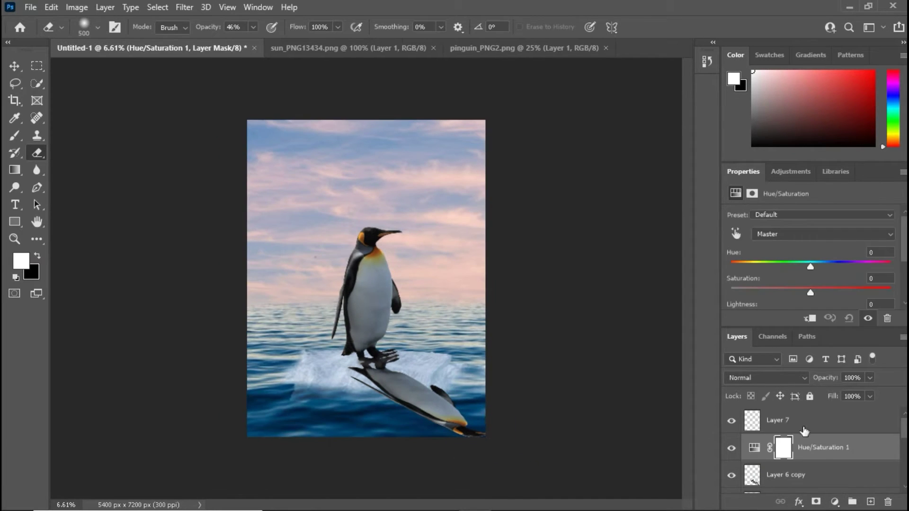
Add a Hue/Saturation adjustment and warp the reflection up against the penguin's feet.
left_click(786, 475)
key("v")
left_click_drag(406, 403, 411, 407)
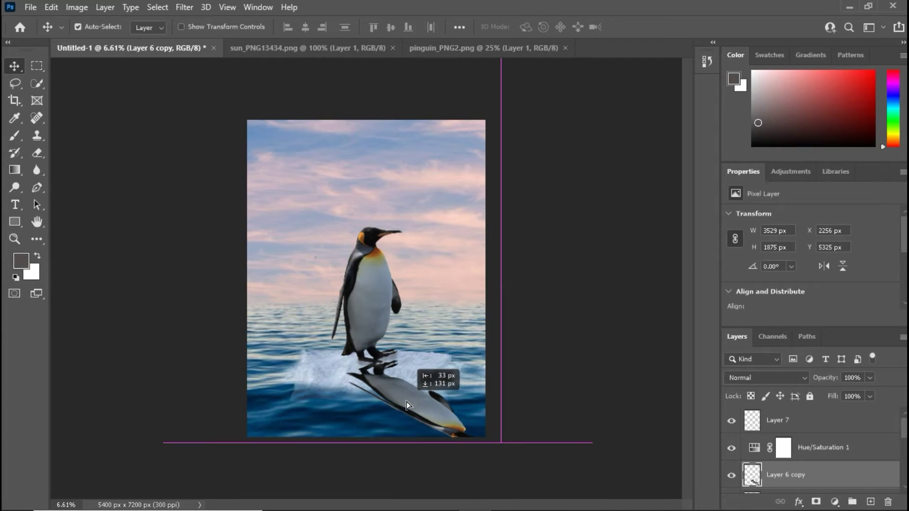
left_click_drag(410, 408, 406, 402)
key("ctrl+t")
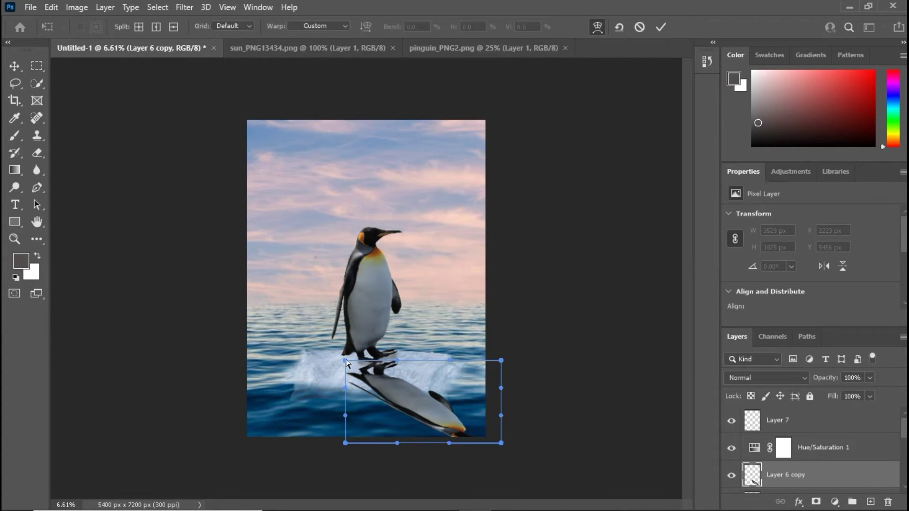
mouse_move(345, 361)
left_mouse_down()
mouse_move(353, 365)
mouse_move(346, 347)
left_mouse_up()
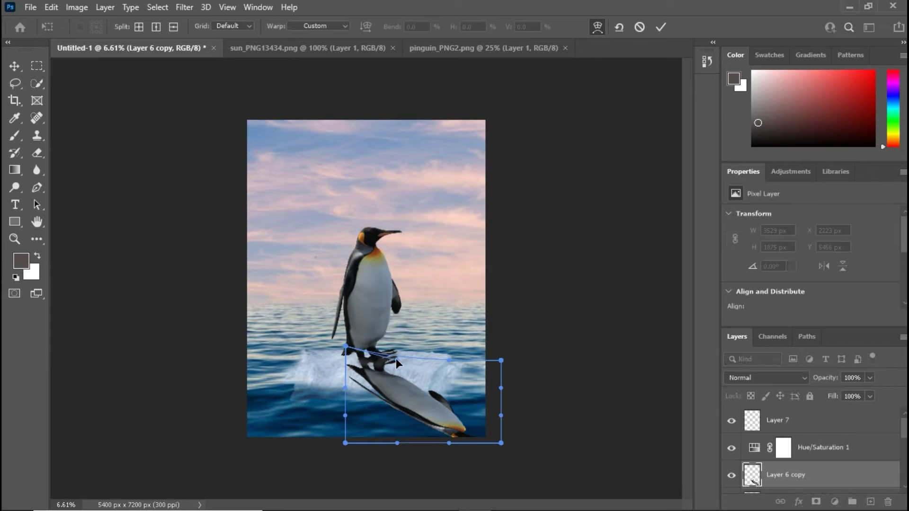
left_click_drag(400, 353, 402, 356)
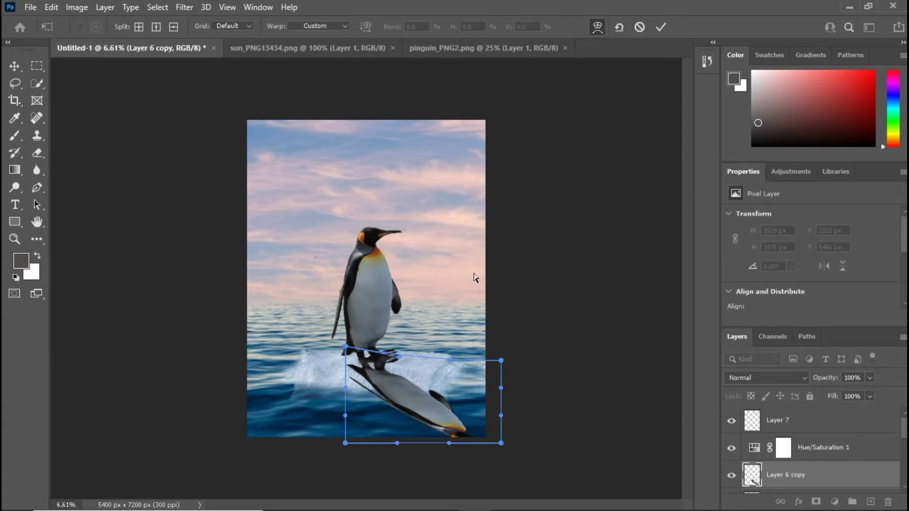
key("Return")
Erase the doubled foot from the reflection.
left_click(37, 152)
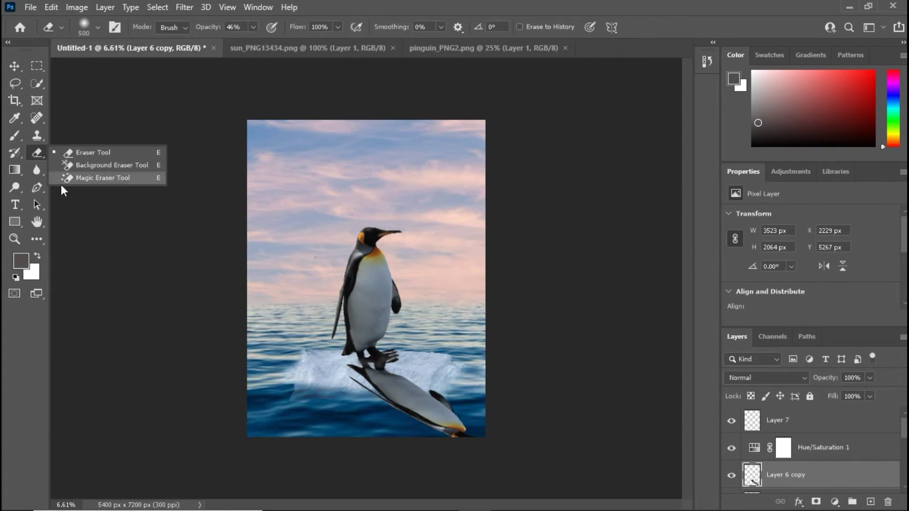
scroll(386, 356, "up", 10)
left_click_drag(314, 342, 424, 334)
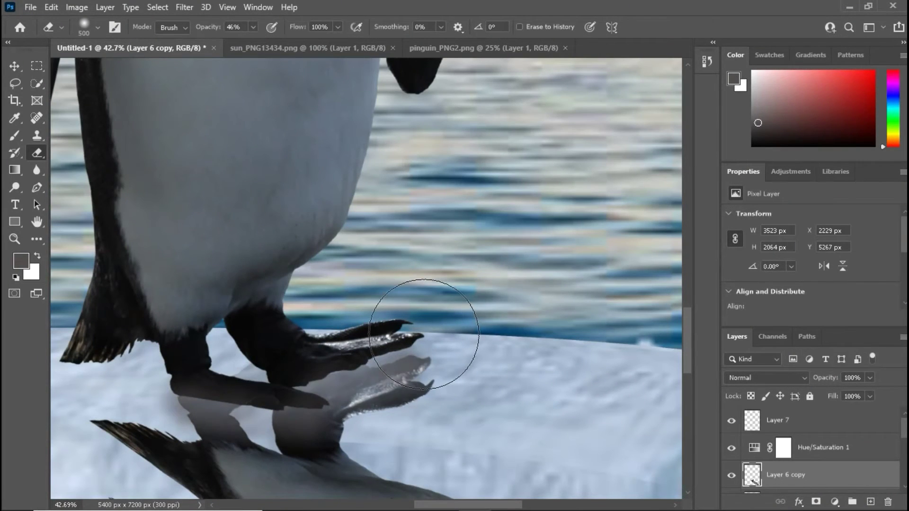
scroll(493, 281, "down", 10)
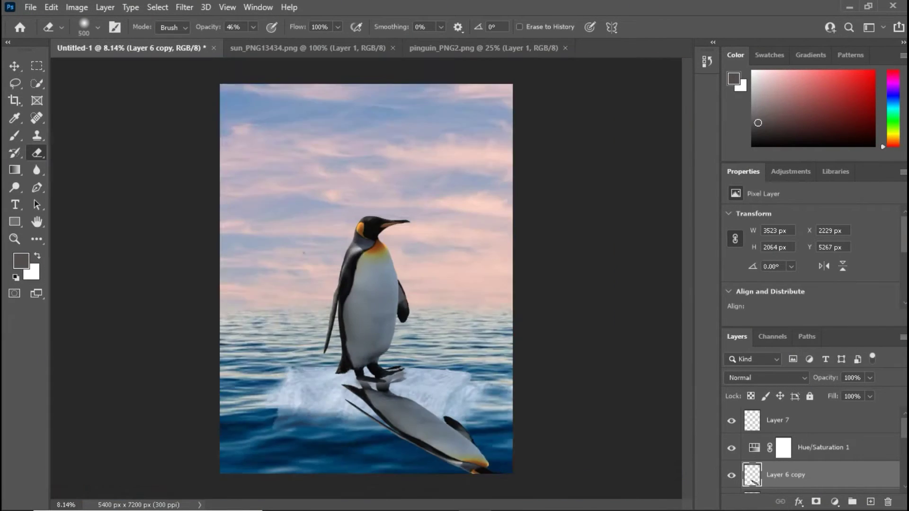
Clip Hue/Saturation to the reflection and lower its lightness and saturation.
left_click(821, 453)
key("ctrl+alt+g")
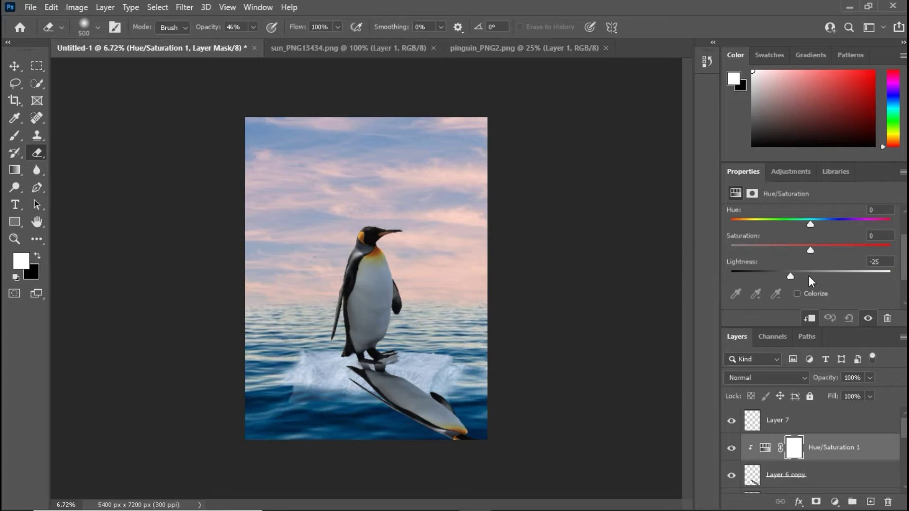
left_click_drag(797, 277, 752, 274)
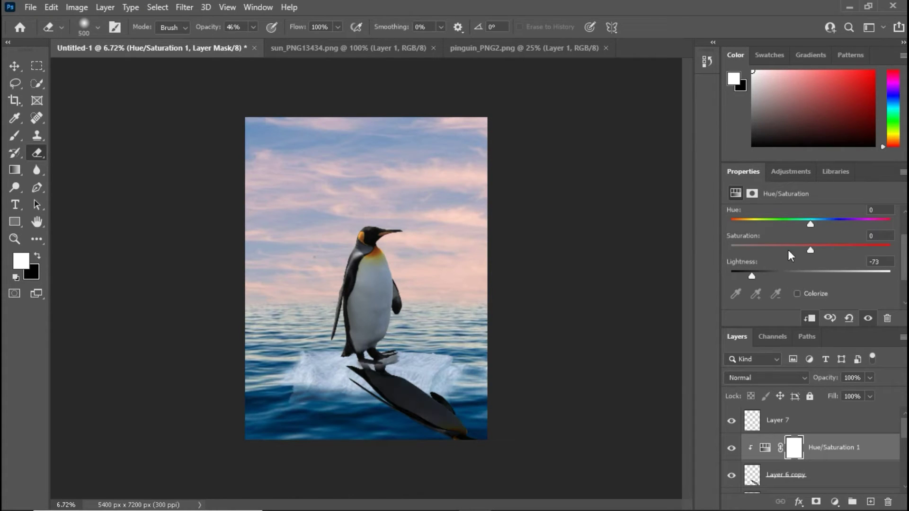
left_click(755, 250)
Fade the reflection to 47% opacity and 71% fill and resize it slightly.
left_click(796, 481)
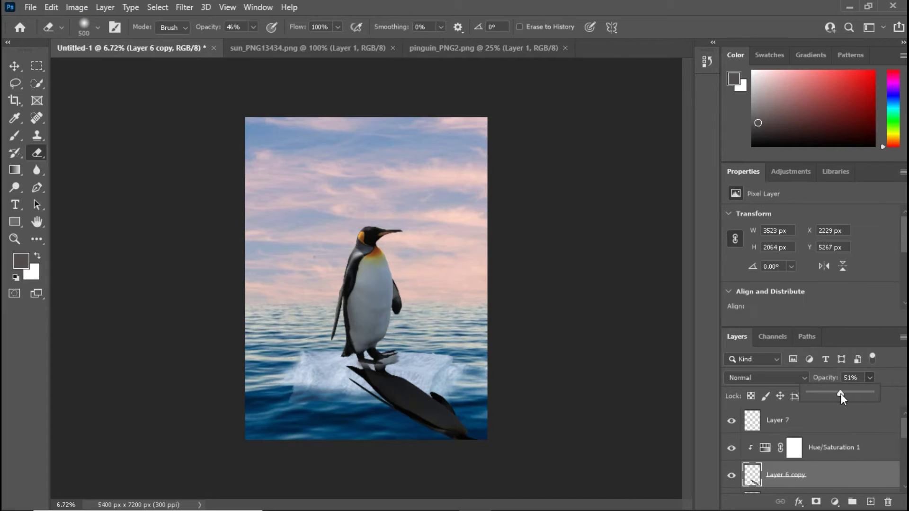
left_click_drag(840, 394, 837, 395)
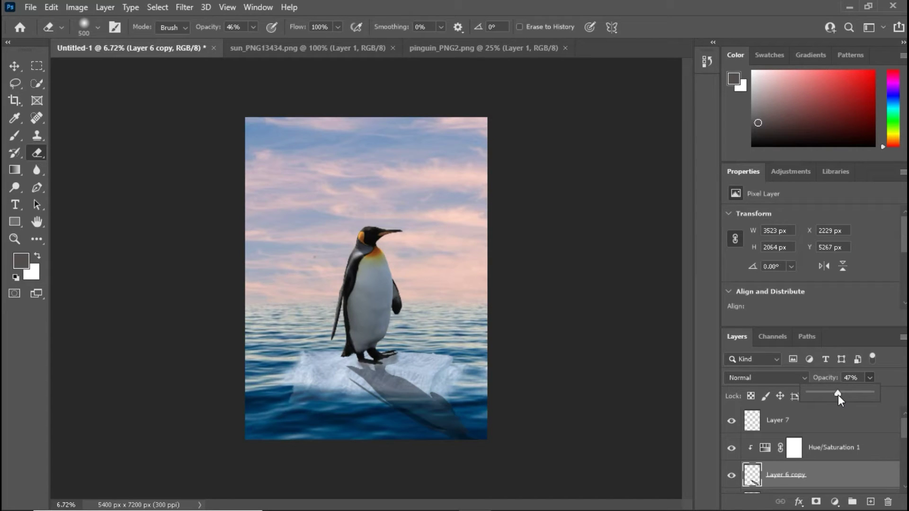
left_click(870, 397)
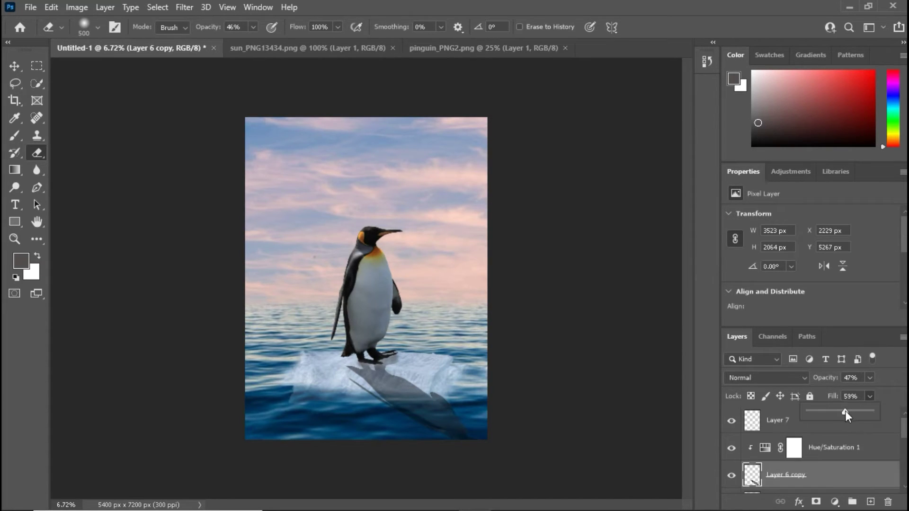
left_click_drag(846, 411, 840, 413)
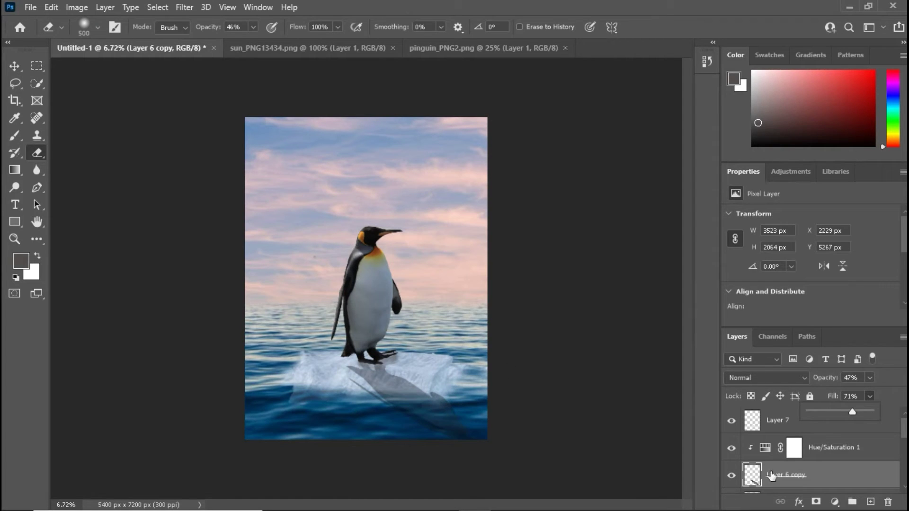
key("ctrl+t")
mouse_move(504, 446)
left_mouse_down()
mouse_move(511, 450)
mouse_move(485, 435)
left_mouse_up()
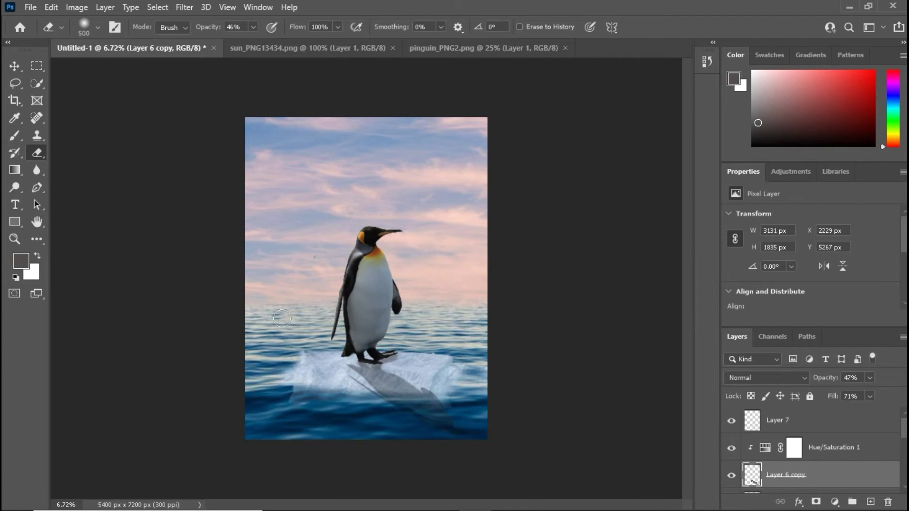
scroll(282, 319, "down", 2)
Open the sun image and drag it to the top of the penguin composite's layers.
scroll(301, 243, "up", 2)
key("alt+f")
key("o")
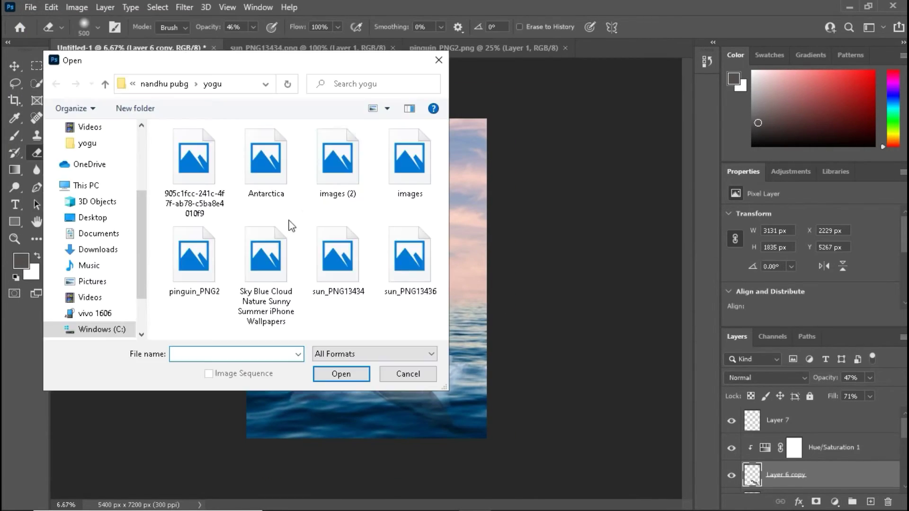
left_click(349, 284)
left_click(341, 375)
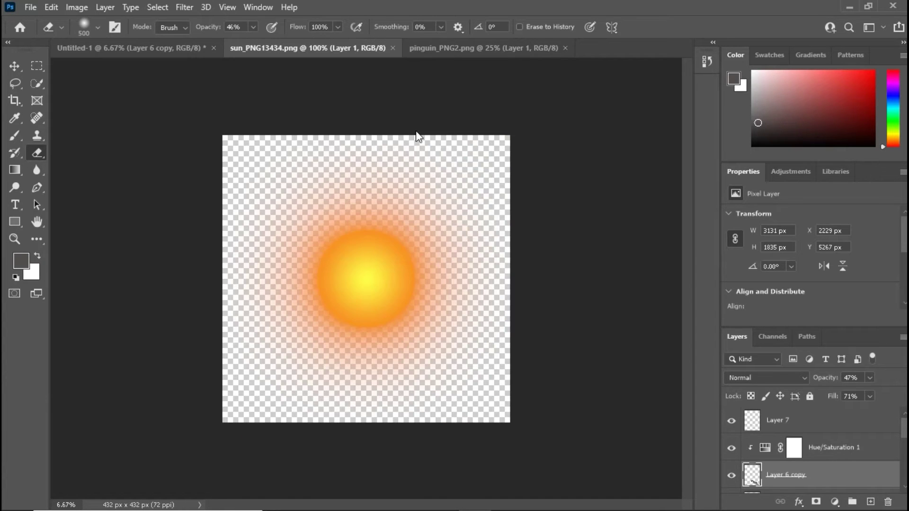
key("v")
mouse_move(369, 270)
left_mouse_down()
mouse_move(142, 56)
mouse_move(371, 204)
left_mouse_up()
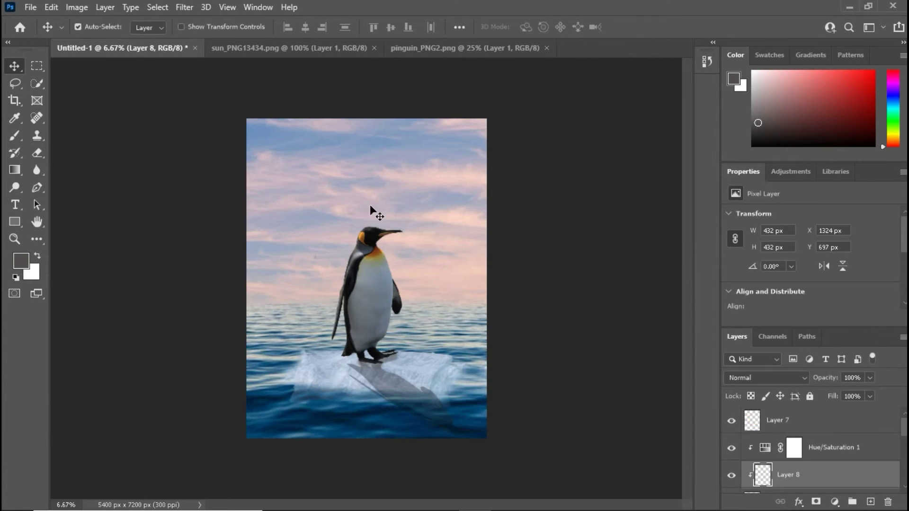
mouse_move(786, 475)
left_mouse_down()
mouse_move(799, 397)
mouse_move(800, 410)
left_mouse_up()
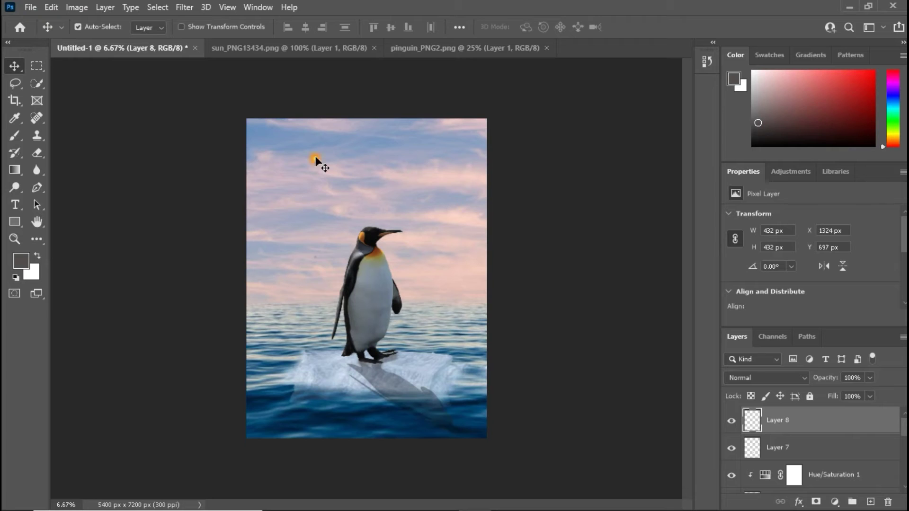
left_click_drag(316, 161, 358, 197)
Scale the sun to 575.59%, rotate it 33.65°, and place it upper-left.
key("ctrl+t")
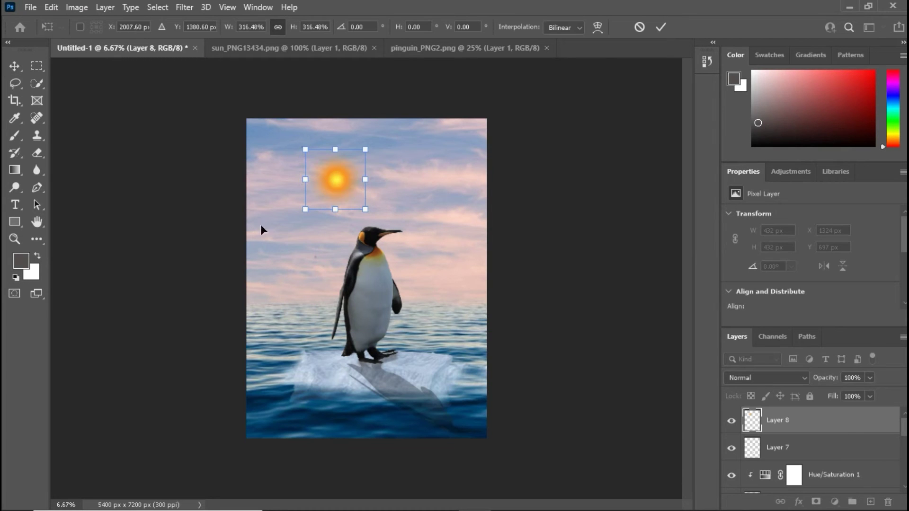
left_click_drag(262, 230, 244, 244)
mouse_move(302, 165)
left_mouse_down()
mouse_move(311, 177)
mouse_move(314, 308)
left_mouse_up()
mouse_move(296, 146)
left_mouse_down()
mouse_move(298, 188)
mouse_move(299, 178)
left_mouse_up()
left_click_drag(407, 154, 297, 174)
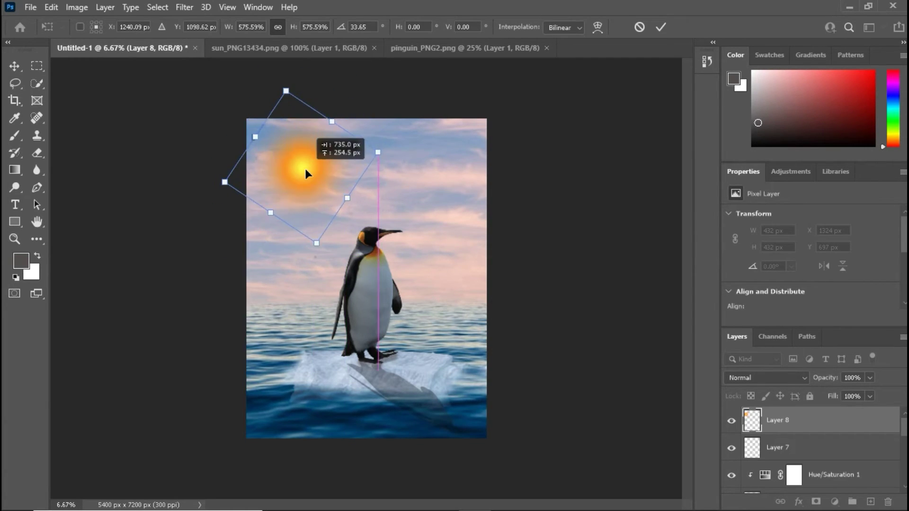
key("Return")
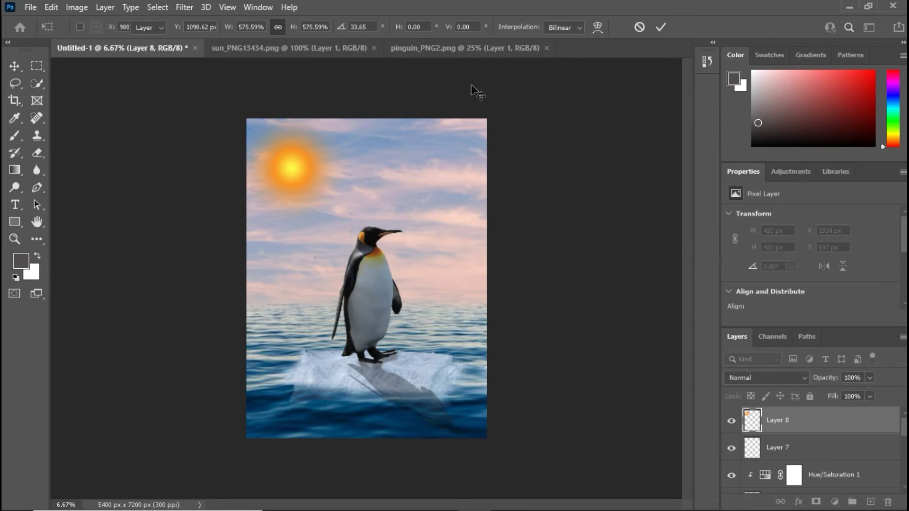
left_click(465, 48)
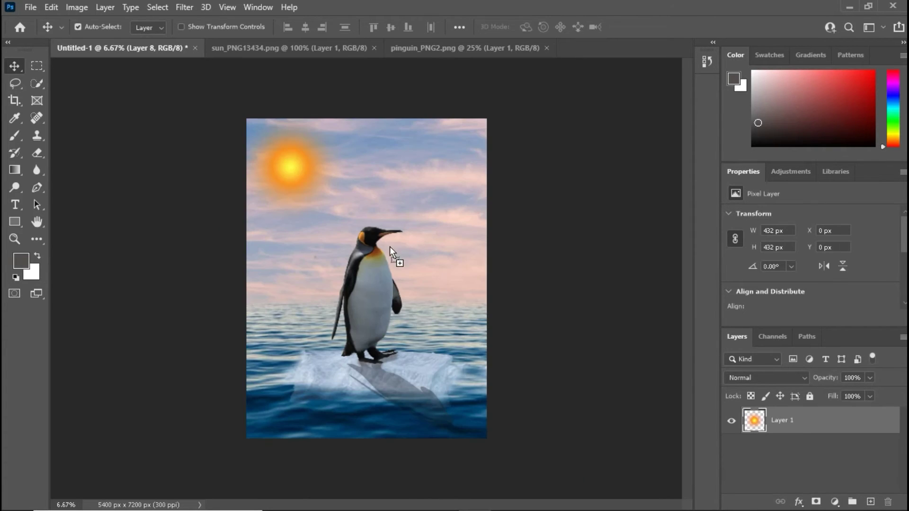
Scale the second sun (Layer 9) up into a huge glow across the sky.
key("ctrl+t")
left_click_drag(396, 239, 568, 66)
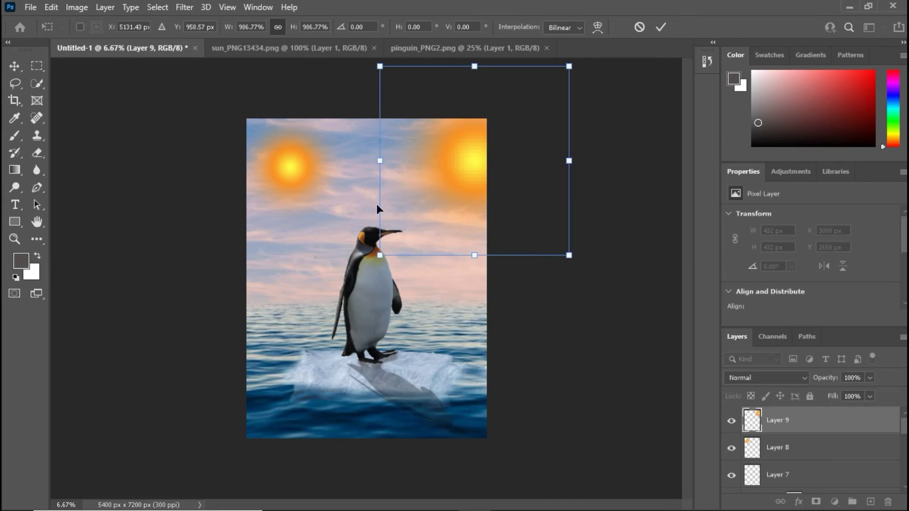
left_click_drag(380, 252, 186, 448)
key("Return")
Set the large sun's blend mode to Overlay at 80% opacity.
left_click(767, 378)
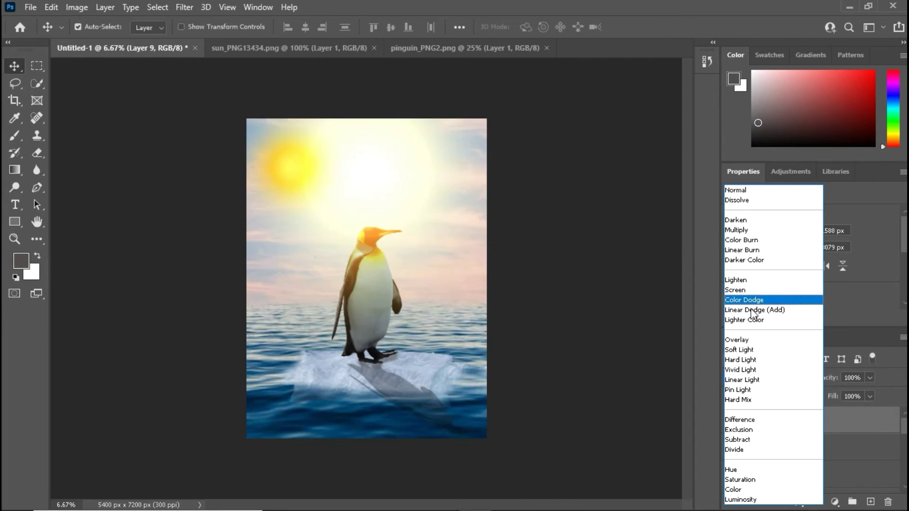
left_click(744, 341)
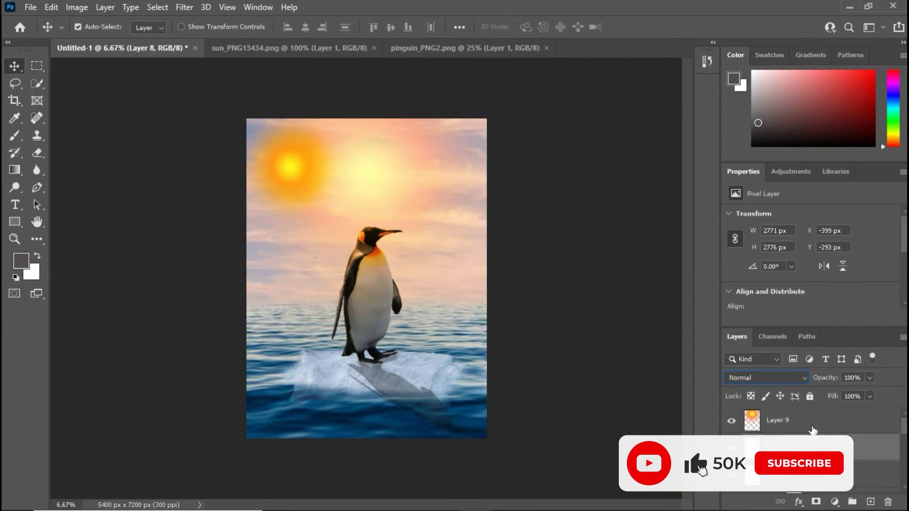
left_click(870, 377)
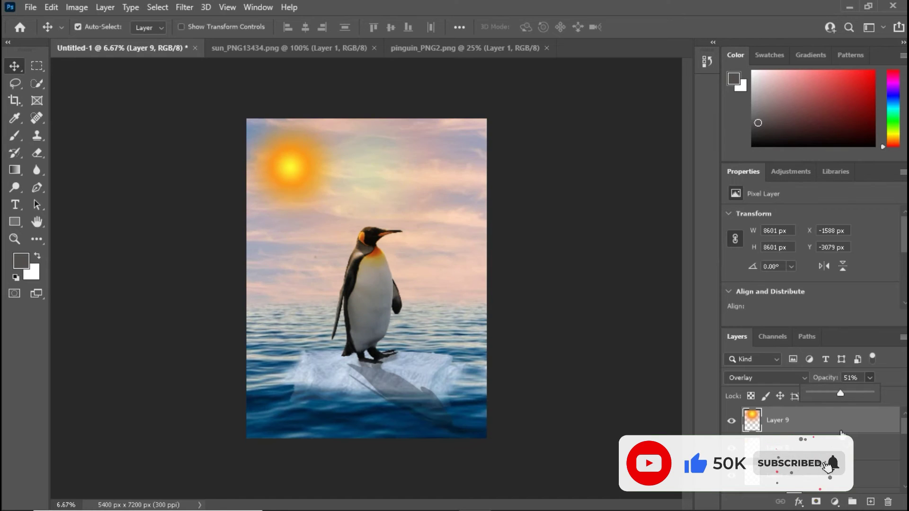
left_click_drag(862, 390, 857, 392)
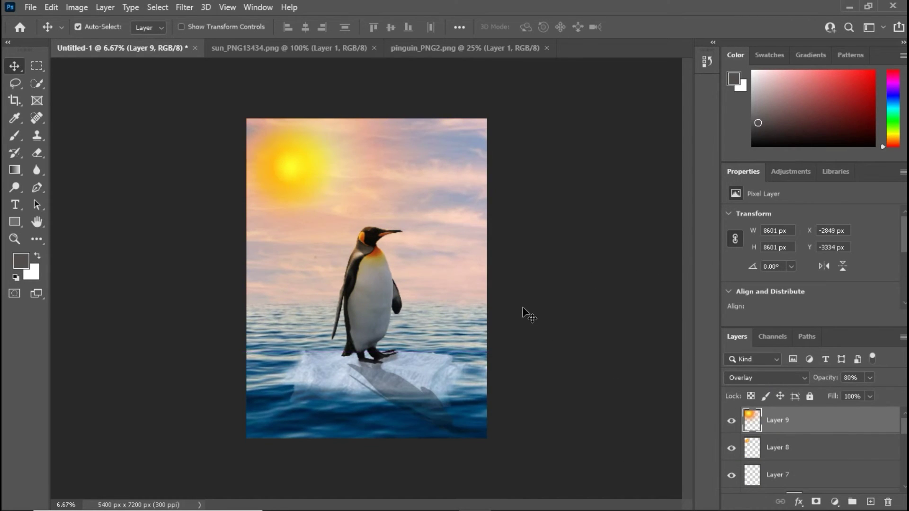
scroll(483, 270, "down", 2)
scroll(407, 253, "up", 5)
scroll(502, 322, "down", 5)
scroll(640, 373, "down", 1)
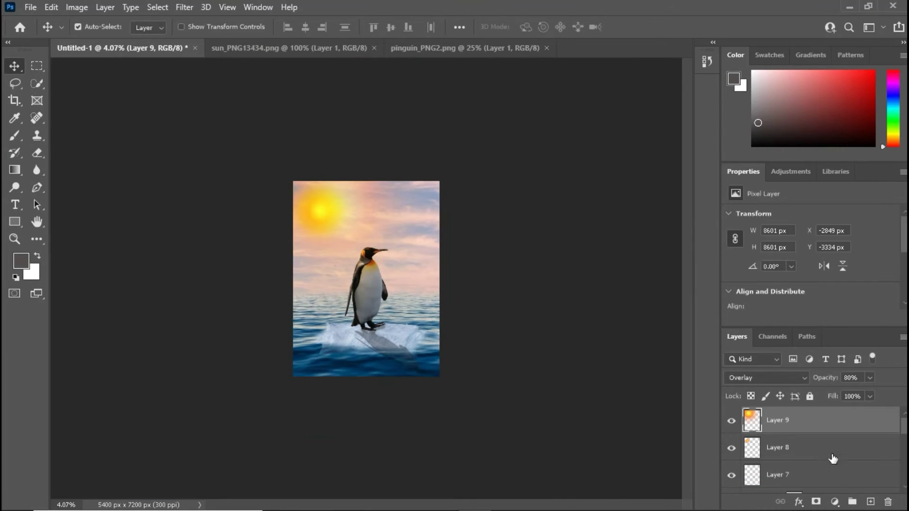
Add a new layer and set up a warm yellow, soft round, low-opacity brush.
left_click(871, 502)
scroll(366, 279, "up", 2)
key("b")
scroll(346, 225, "up", 3)
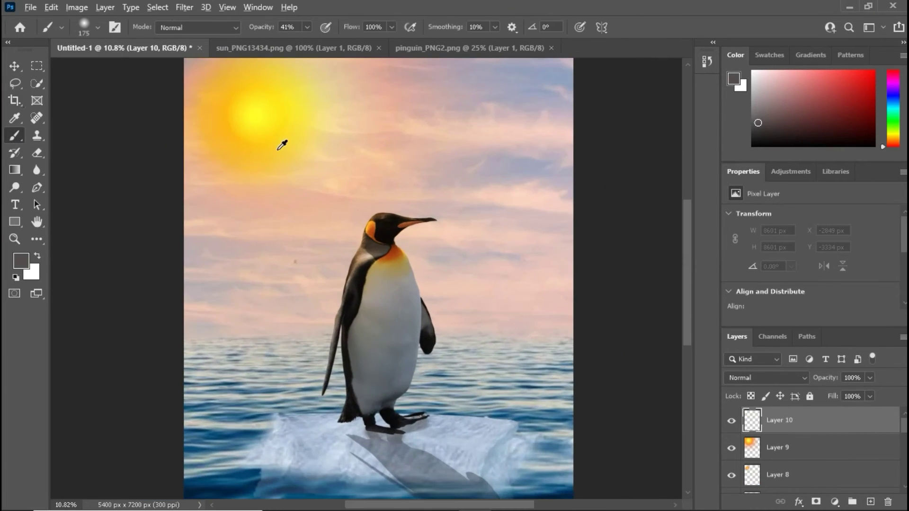
left_click(284, 147, "alt")
scroll(317, 199, "up", 3)
scroll(351, 391, "up", 2)
right_click(214, 271)
scroll(310, 445, "down", 2)
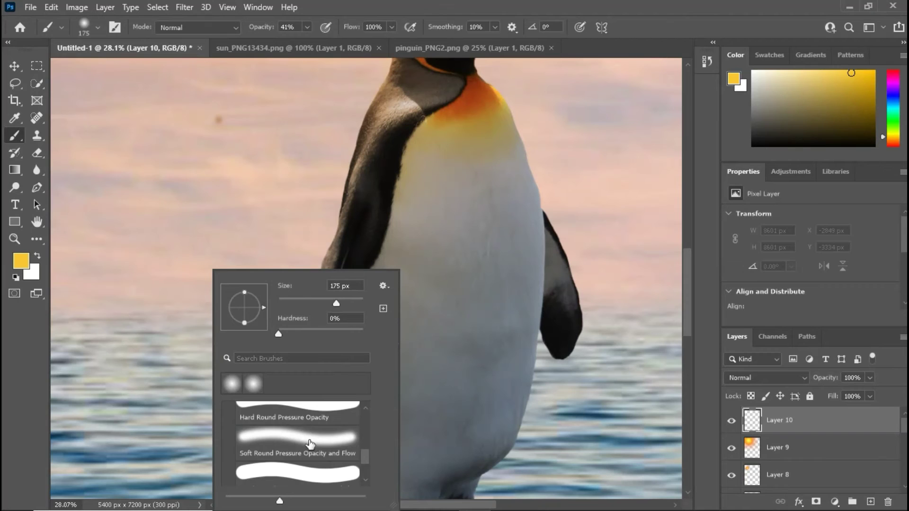
left_click(319, 258)
left_click(305, 29)
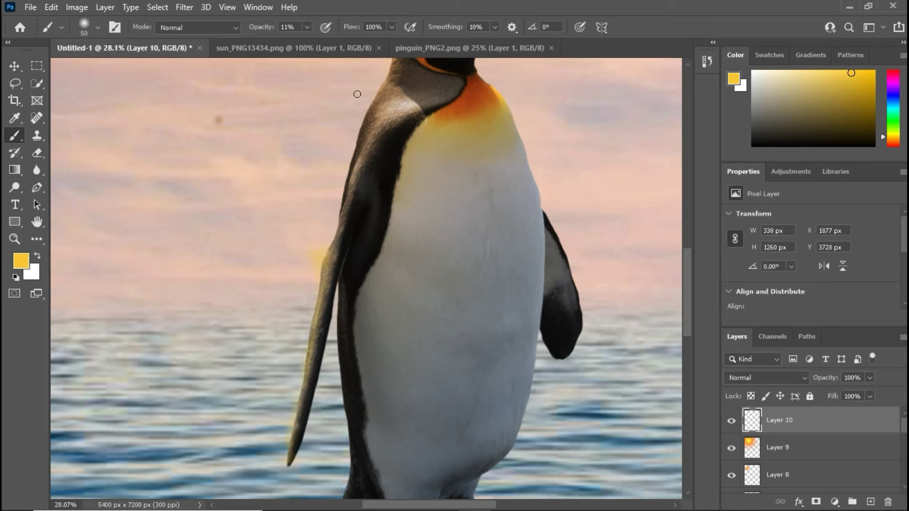
Paint yellow rim light along the penguin's back edge and soften it with the eraser.
left_click_drag(337, 227, 416, 232)
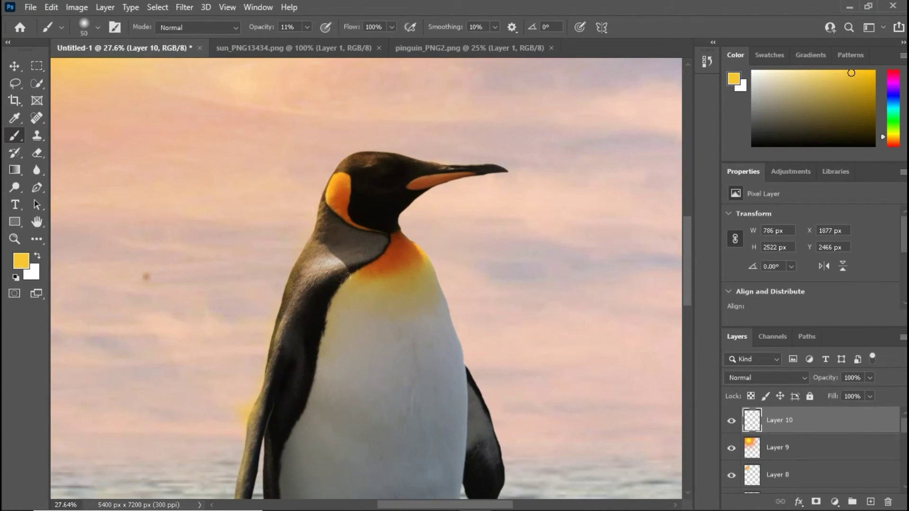
scroll(275, 317, "down", 5)
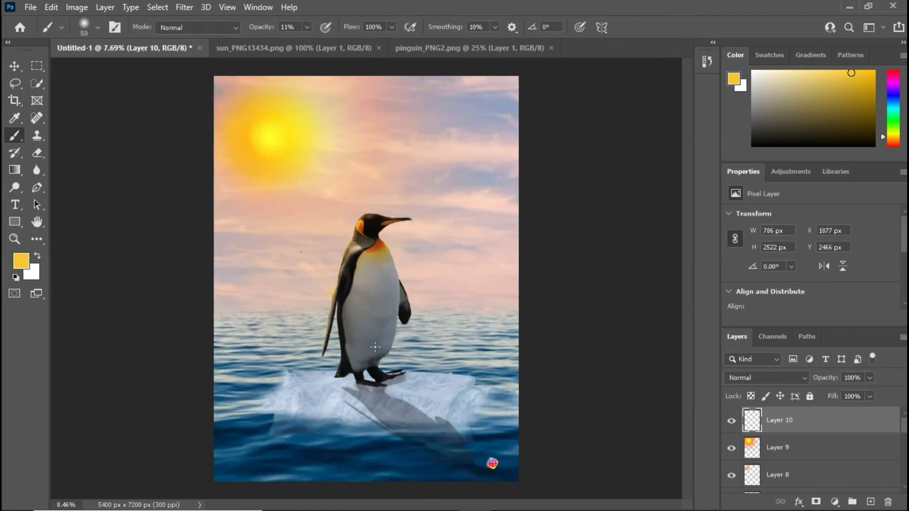
scroll(275, 316, "up", 5)
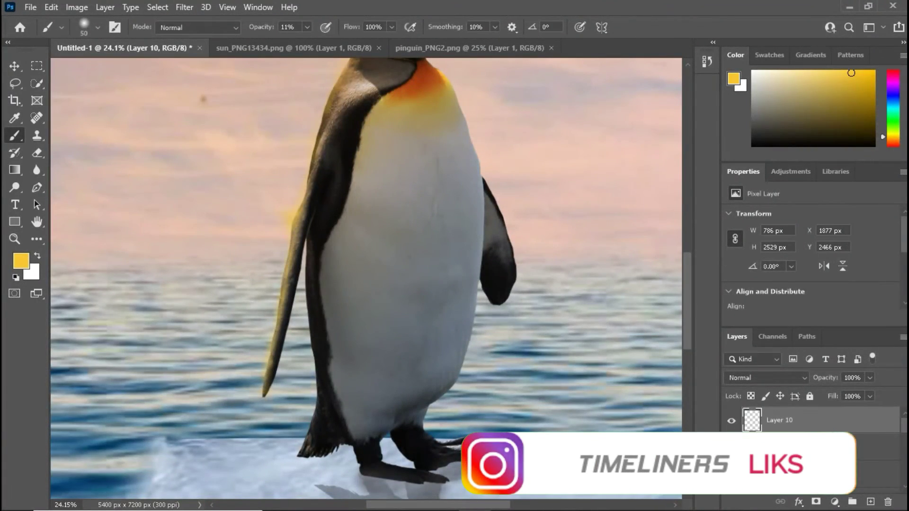
scroll(275, 316, "down", 3)
key("e")
scroll(321, 304, "up", 3)
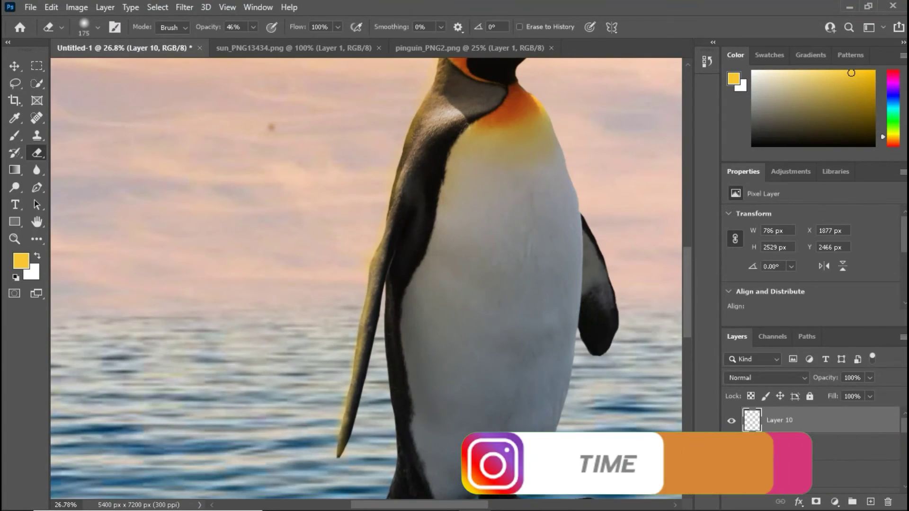
key("bracketright")
key("bracketright")
key("bracketright")
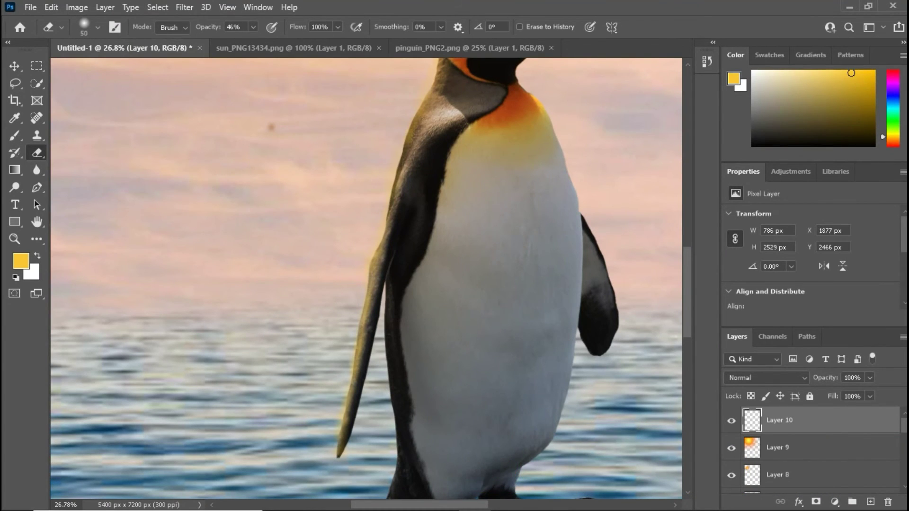
scroll(272, 127, "down", 4)
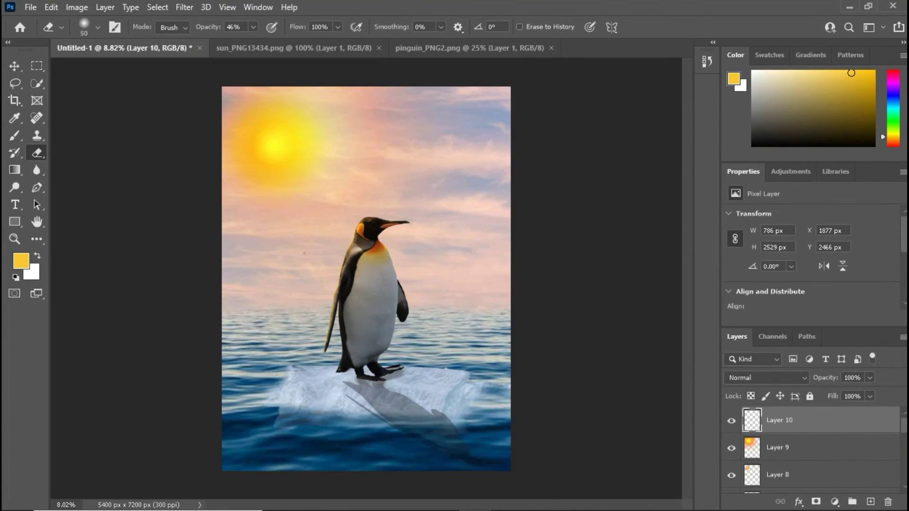
scroll(349, 254, "down", 3)
Move the Layer 6 copy reflection into place under the penguin.
scroll(802, 422, "down", 2)
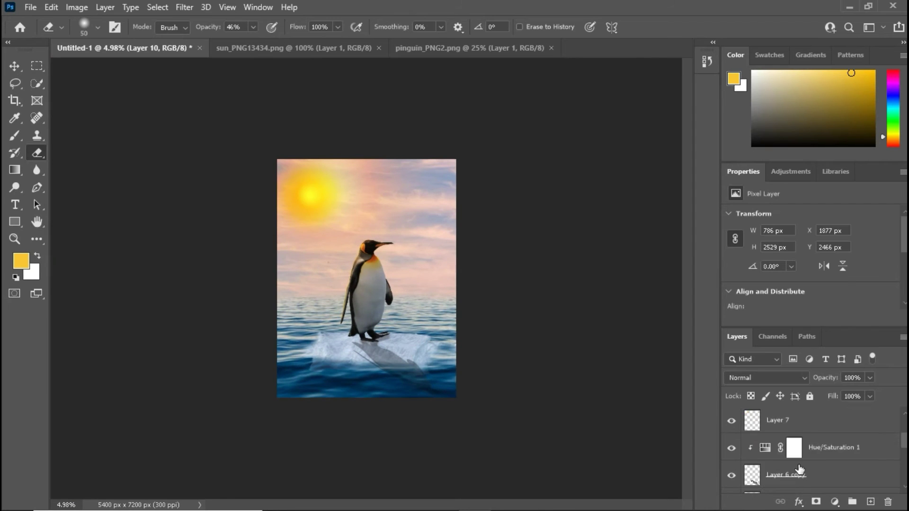
scroll(802, 423, "down", 2)
left_click(802, 423)
key("ctrl+t")
left_click_drag(433, 376, 401, 369)
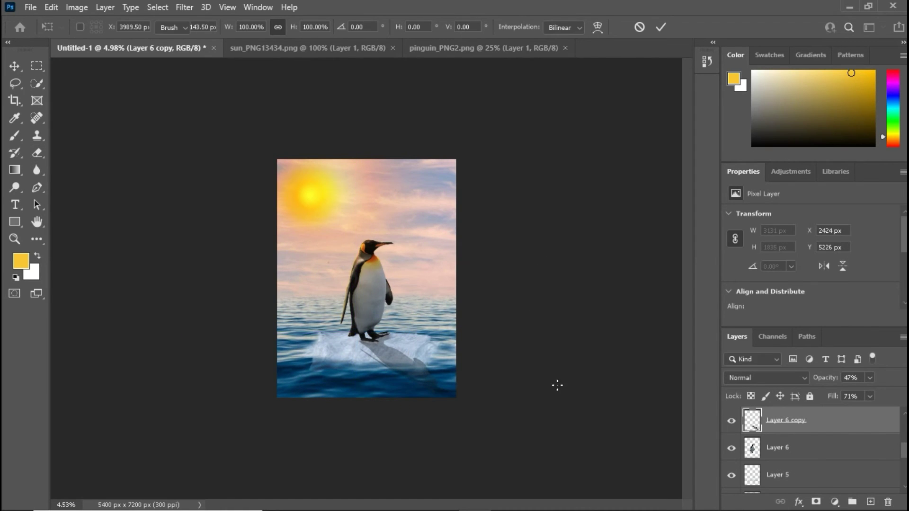
key("e")
scroll(556, 383, "down", 2)
scroll(556, 384, "up", 3)
scroll(806, 466, "down", 5)
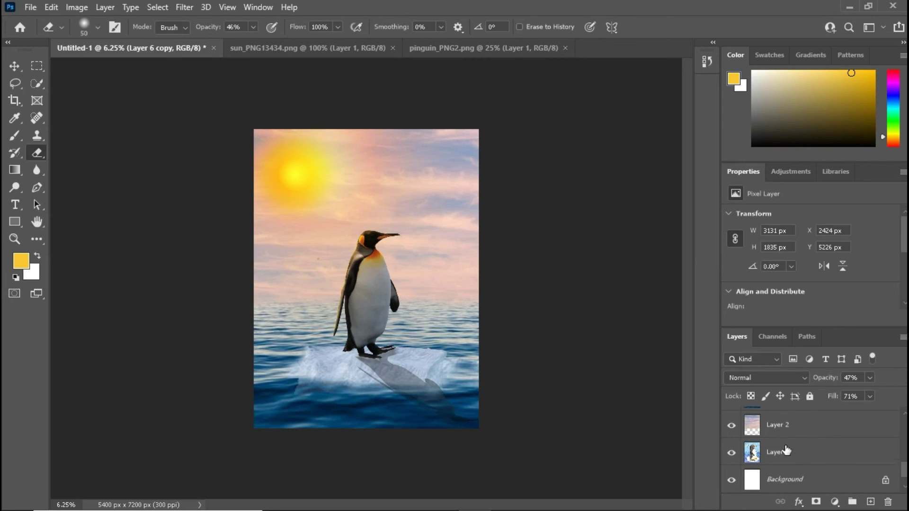
scroll(786, 451, "up", 2)
Add a Hue/Saturation adjustment above Layer 3 with lowered saturation.
left_click(786, 452)
left_click(842, 504)
left_click(824, 373)
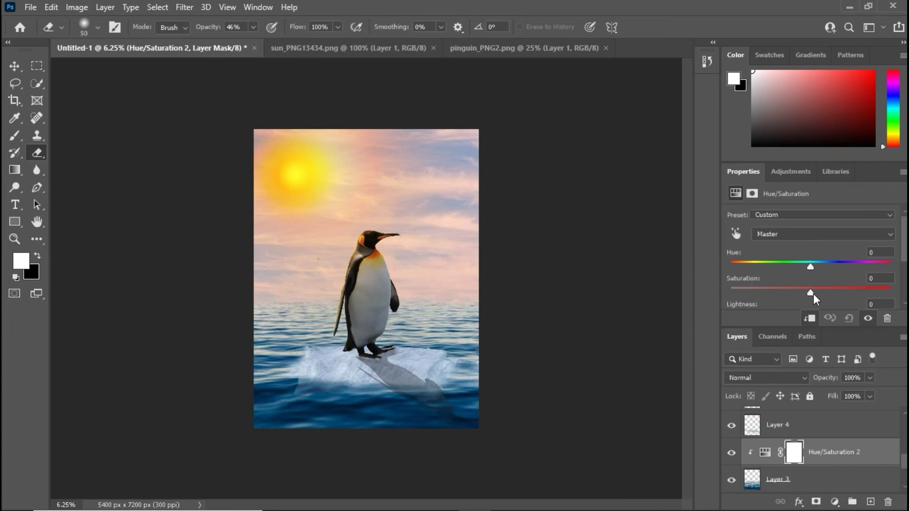
left_click_drag(813, 294, 800, 295)
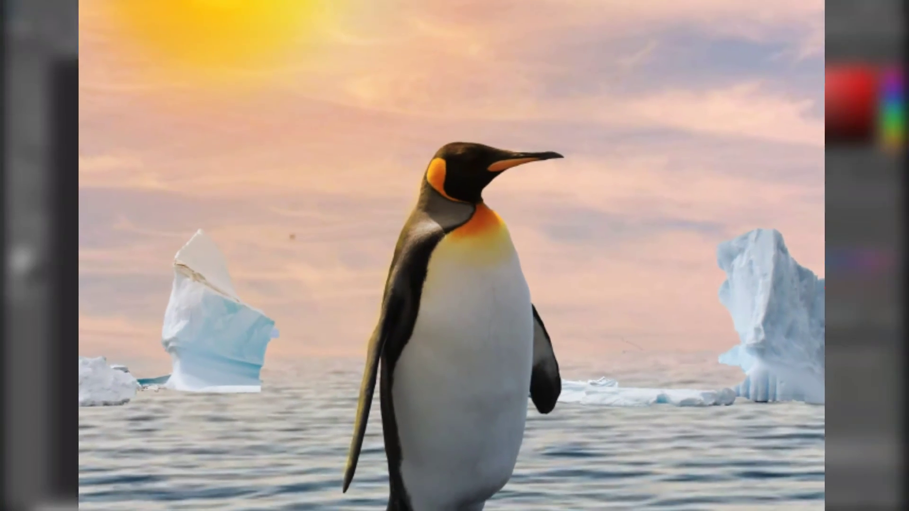